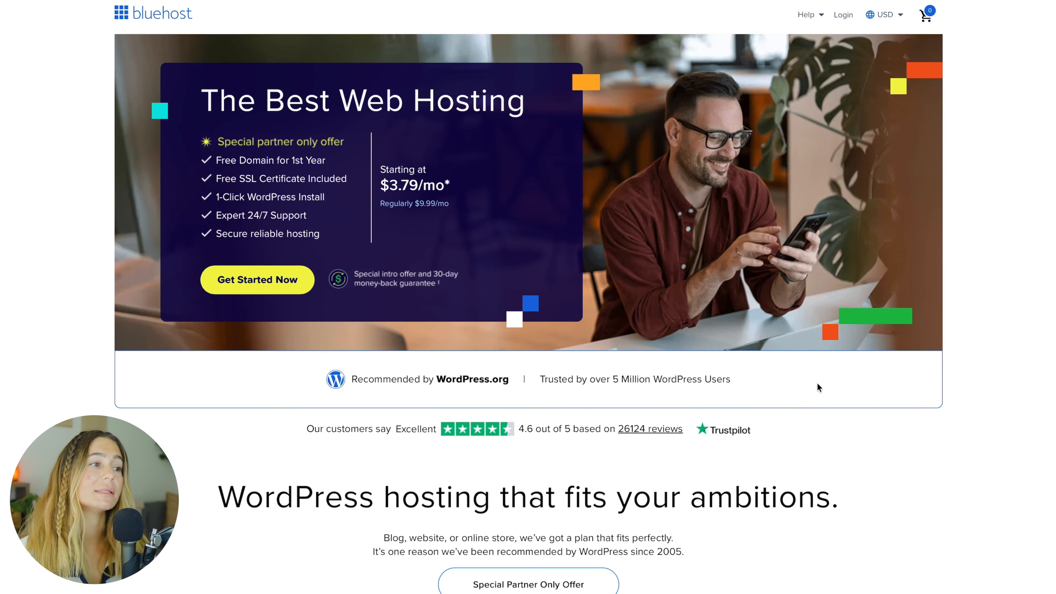
Step: Review the hosting plans and their prices on the Bluehost offer page
scroll(729, 434, down, 10)
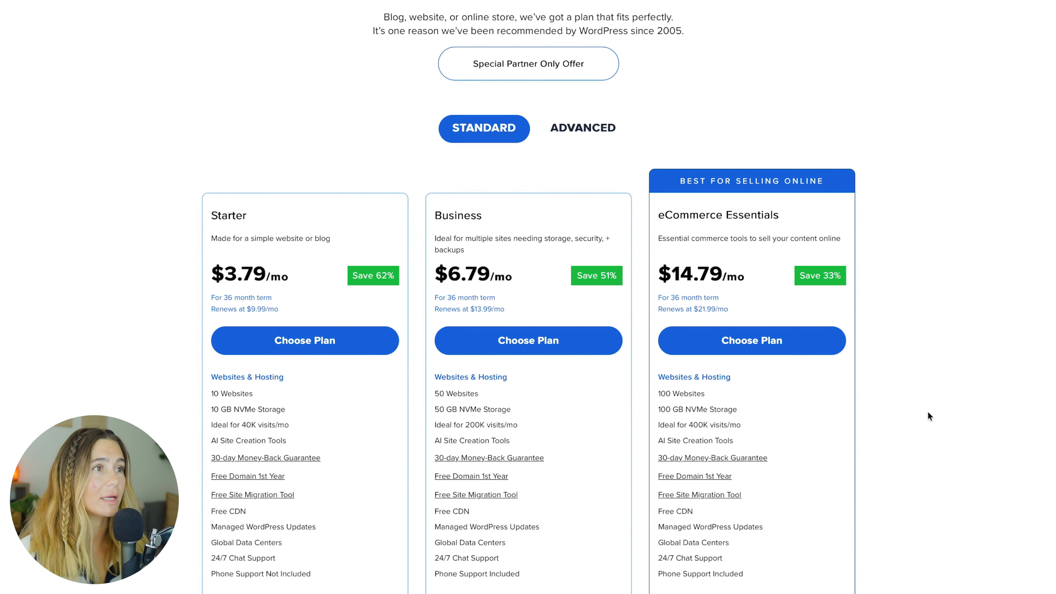
scroll(872, 350, up, 6)
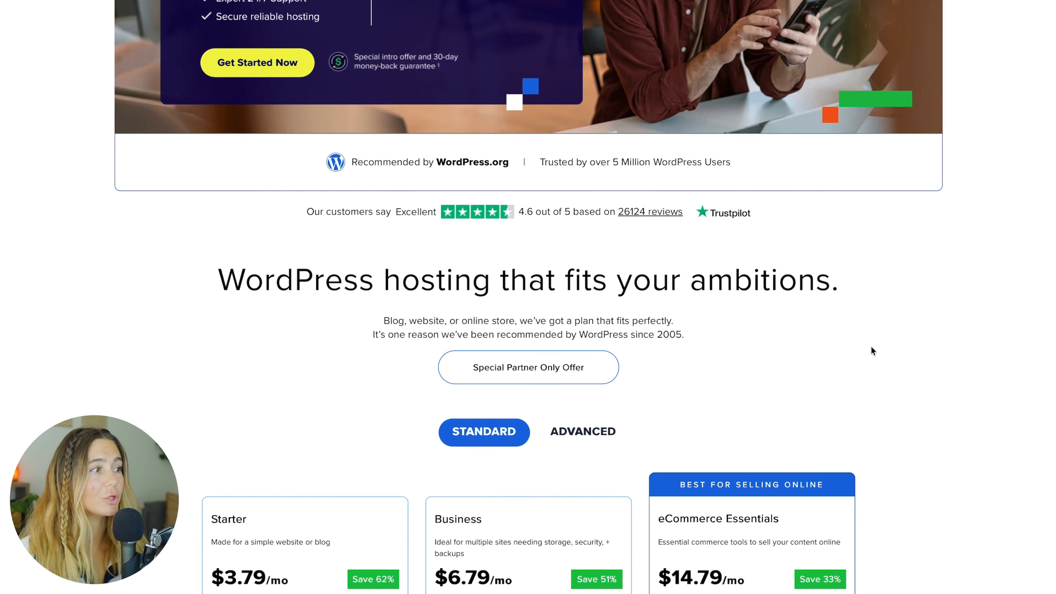
scroll(669, 442, up, 5)
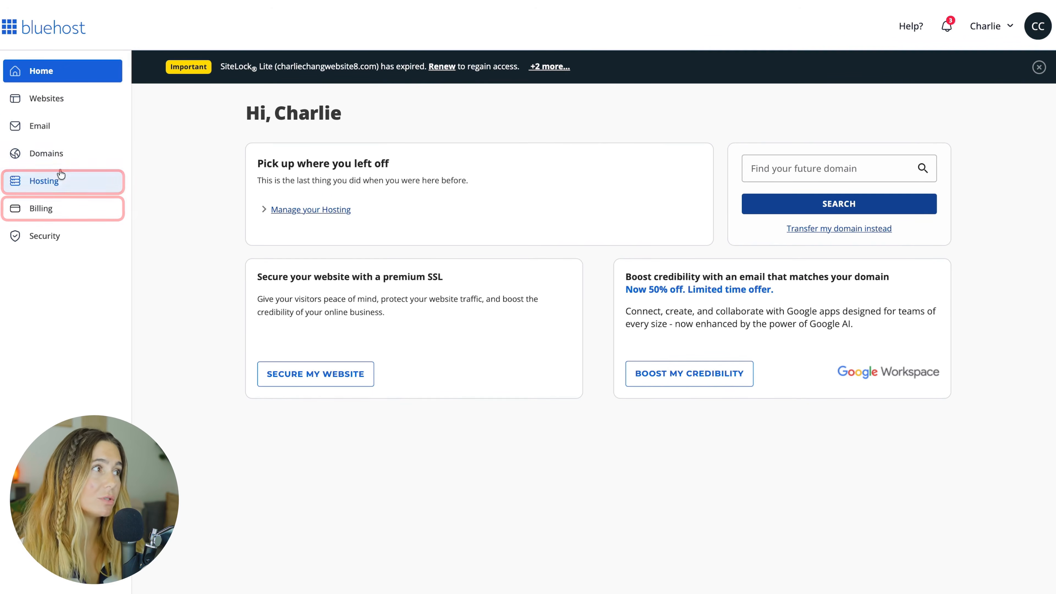
Step: Add a new WordPress website to the hosting account with the site title "Aura Athletics"
click(51, 105)
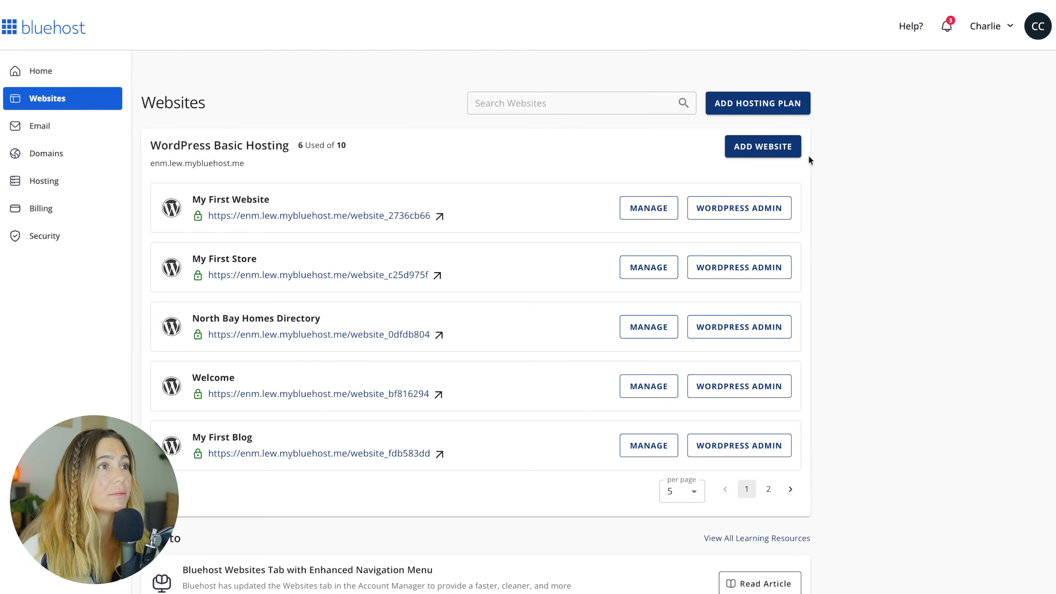
click(772, 154)
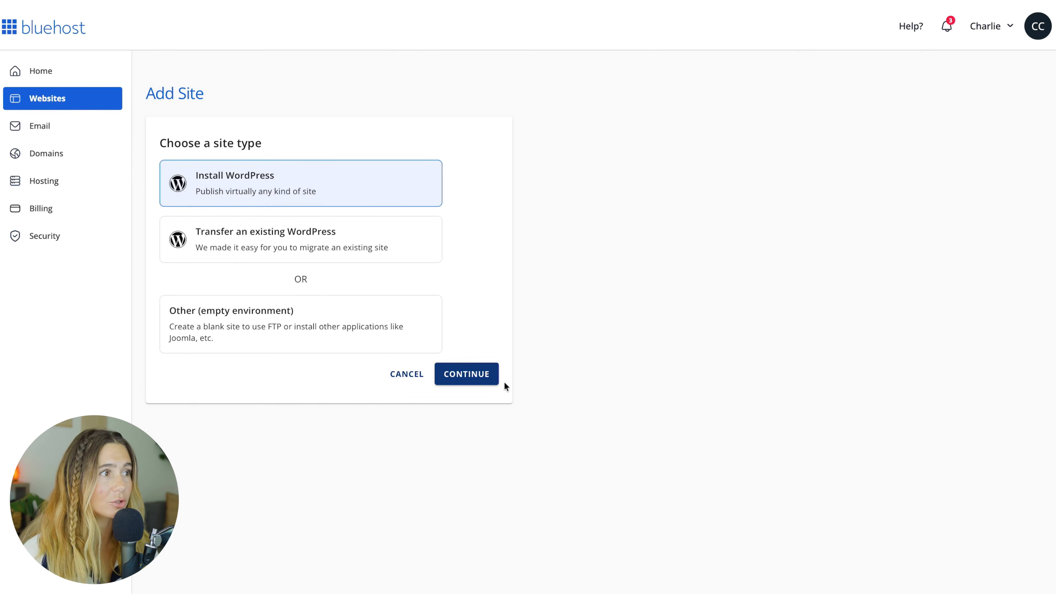
click(483, 377)
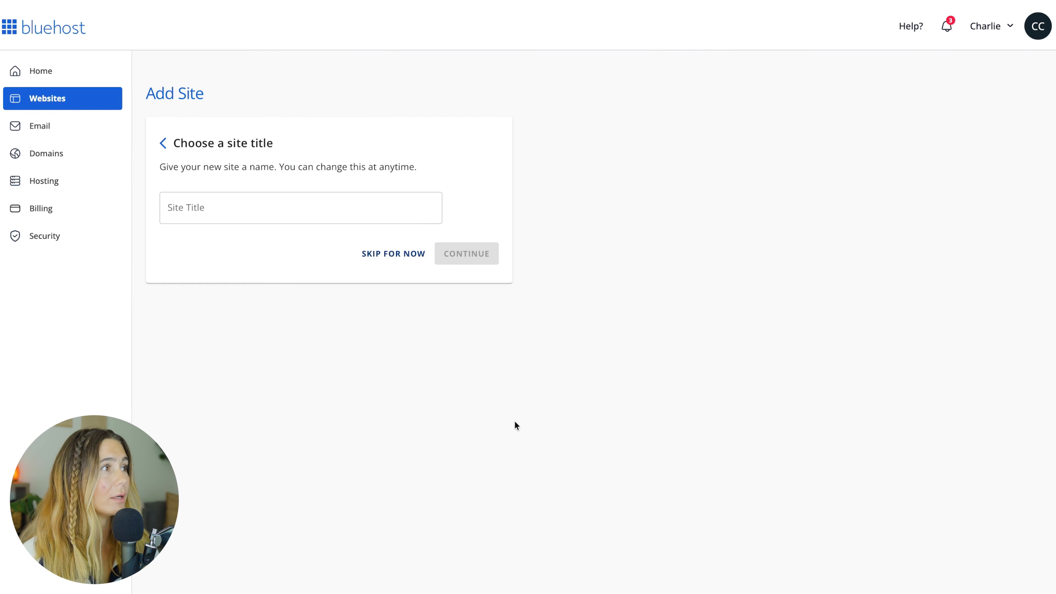
click(294, 193)
text(Aura Athletics)
key(Return)
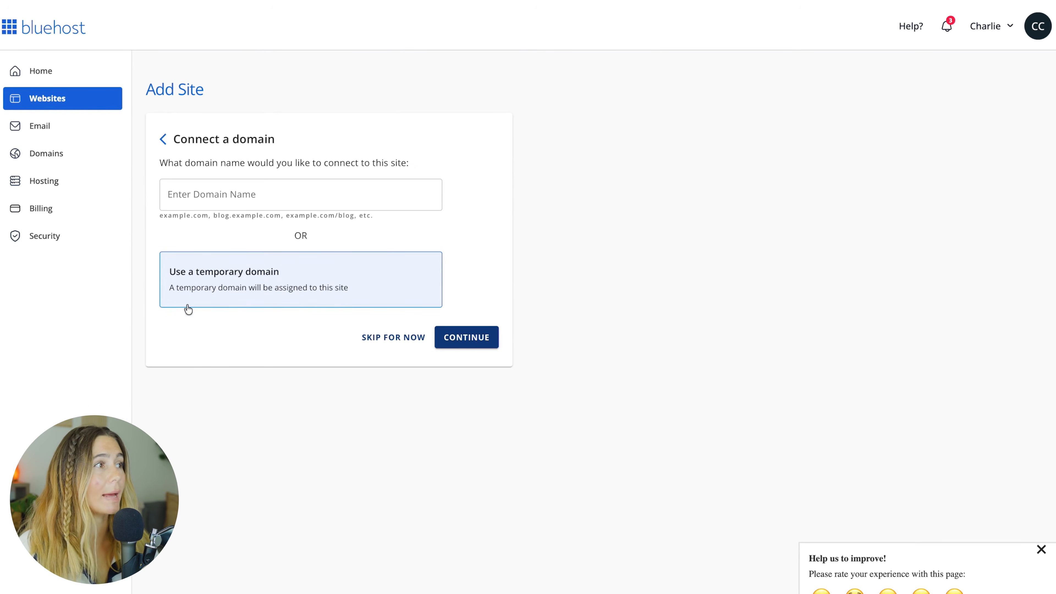
Step: Continue with a temporary domain for the site and skip the SEO tools and eCommerce add-on offers
click(199, 195)
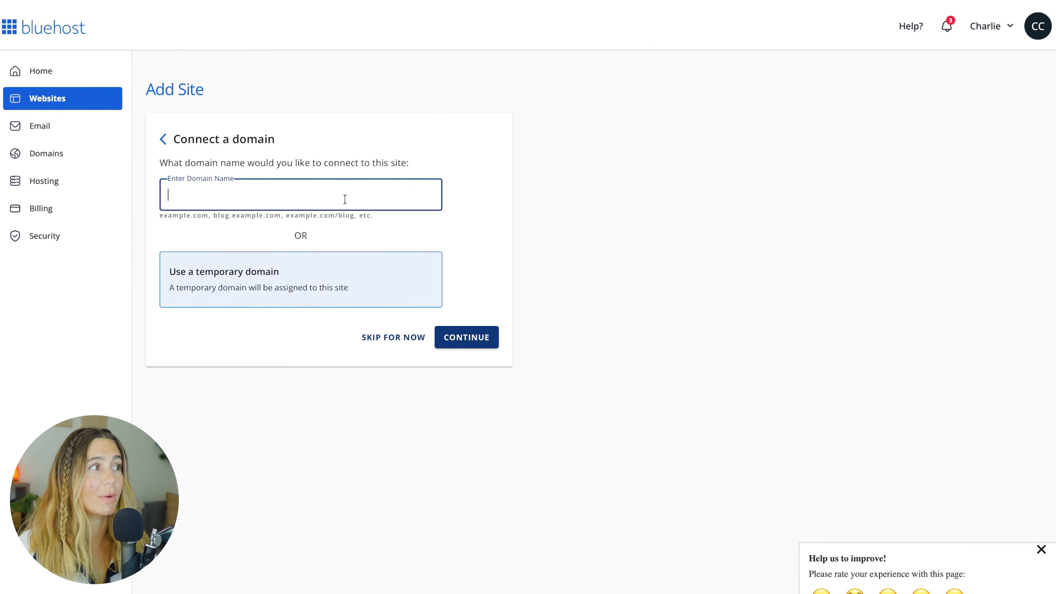
click(481, 338)
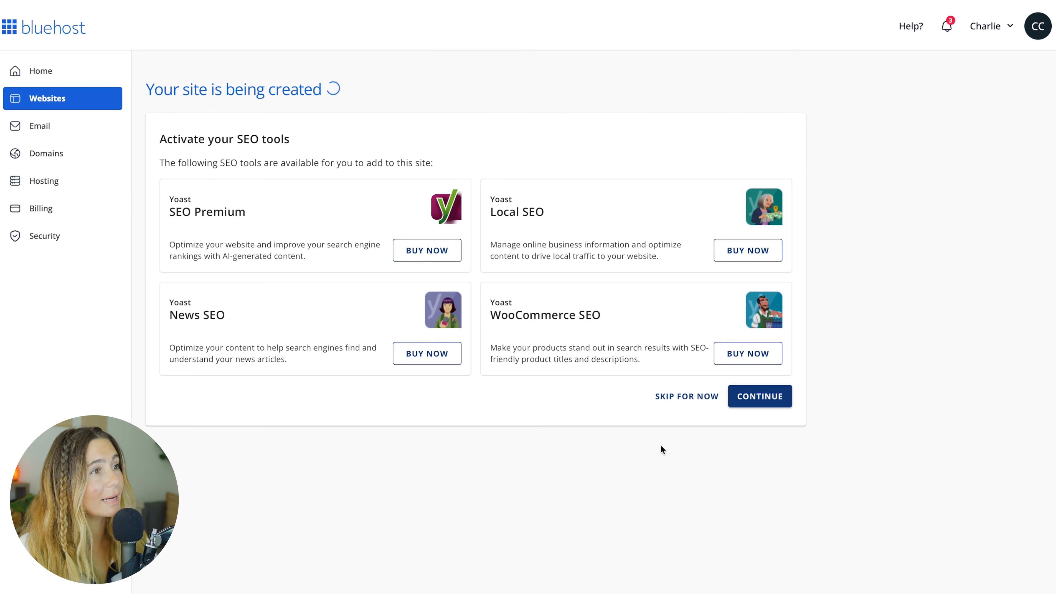
click(687, 396)
click(691, 270)
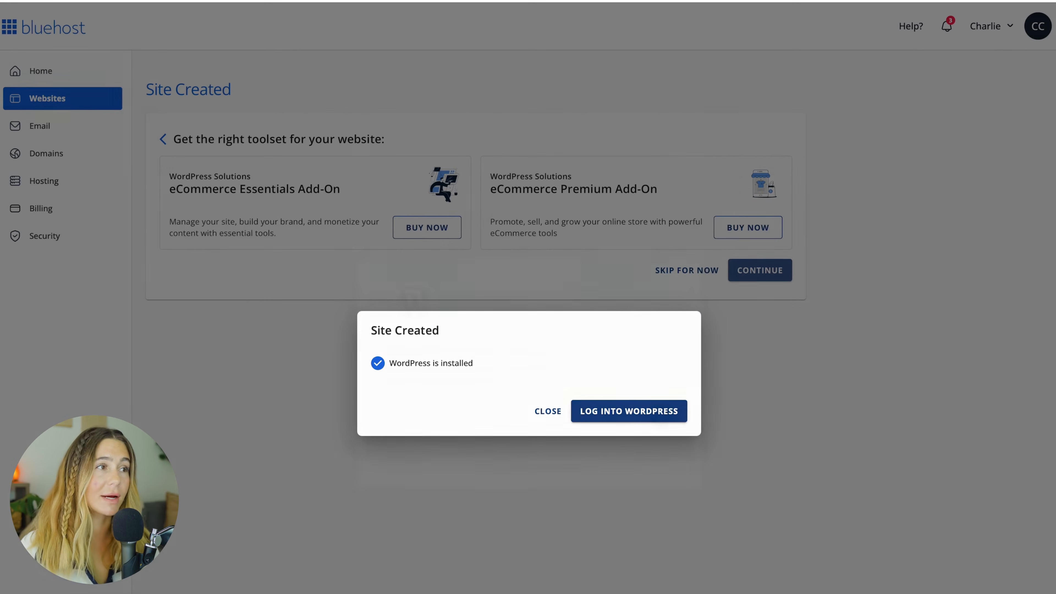
Step: Log into the newly created WordPress site and set its site type to Online Store
click(643, 410)
click(433, 164)
click(429, 236)
Step: Enter "Aura Atheltics" as the site title, paste the site description, and continue without uploading a logo
click(509, 232)
text(Au)
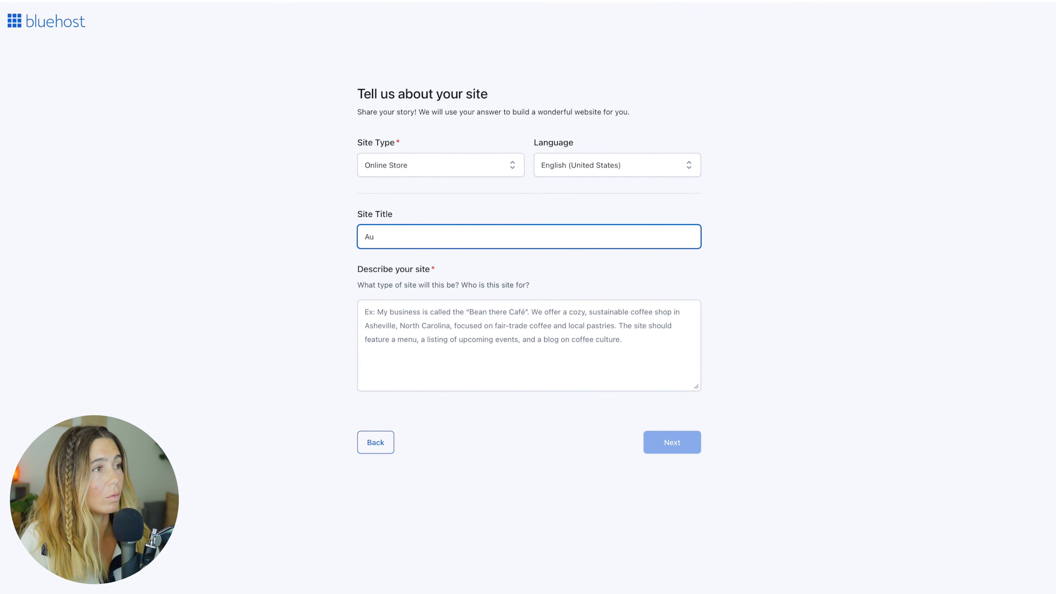
text(ra Atheltics)
key(Tab)
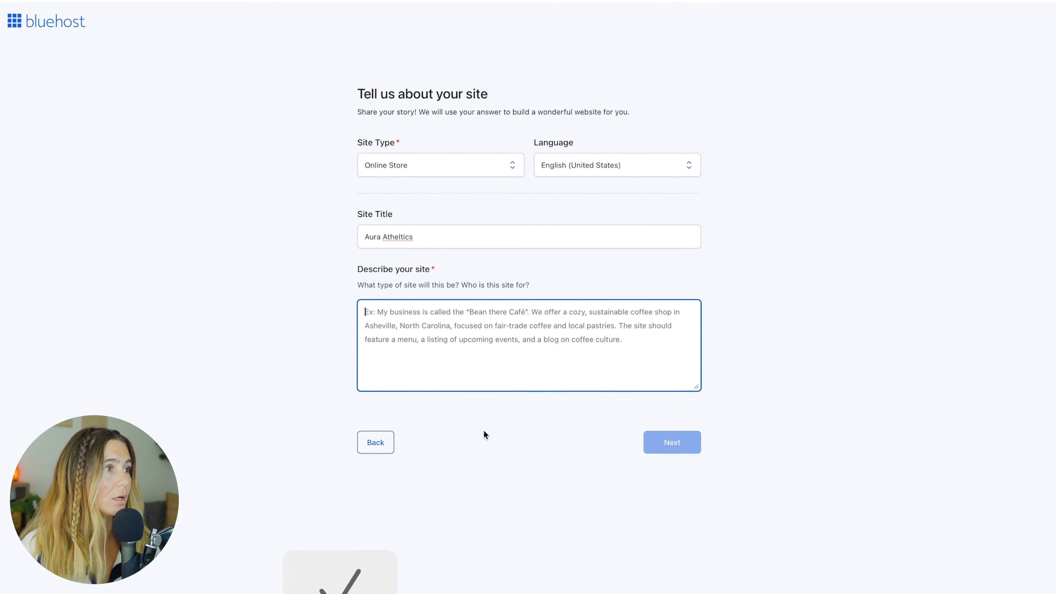
key(ctrl+v)
click(690, 455)
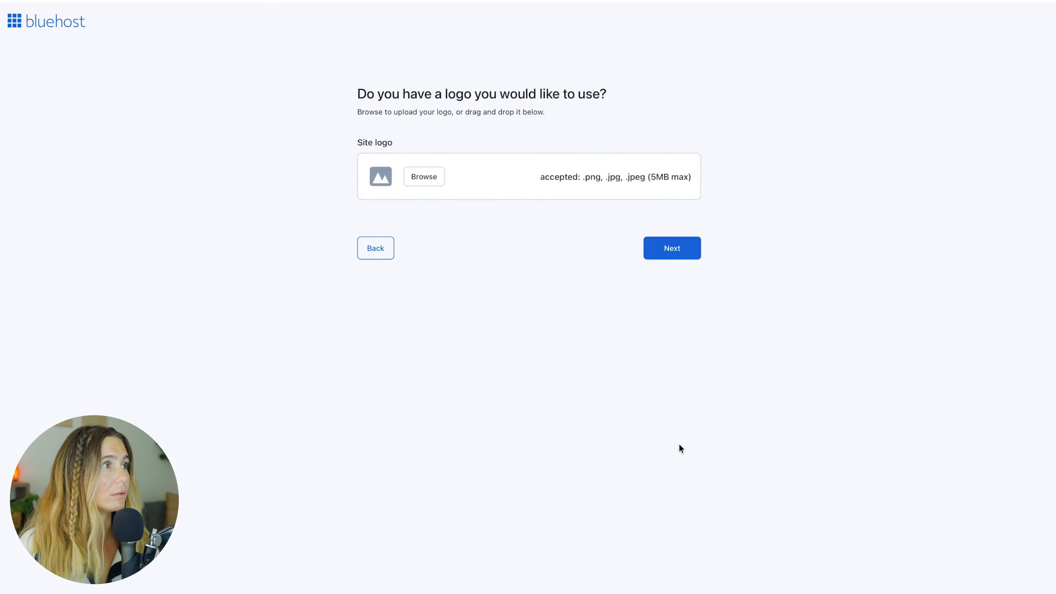
click(670, 249)
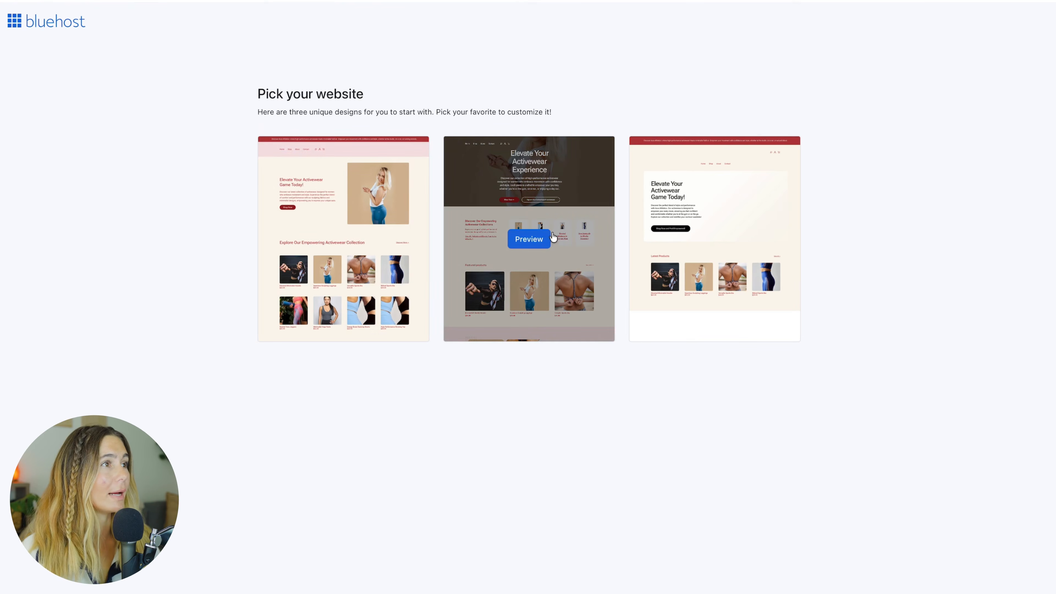
Step: Preview the "Elevate Your Activewear Experience" design, open it for customization in the site editor, and dismiss the welcome guide
click(535, 241)
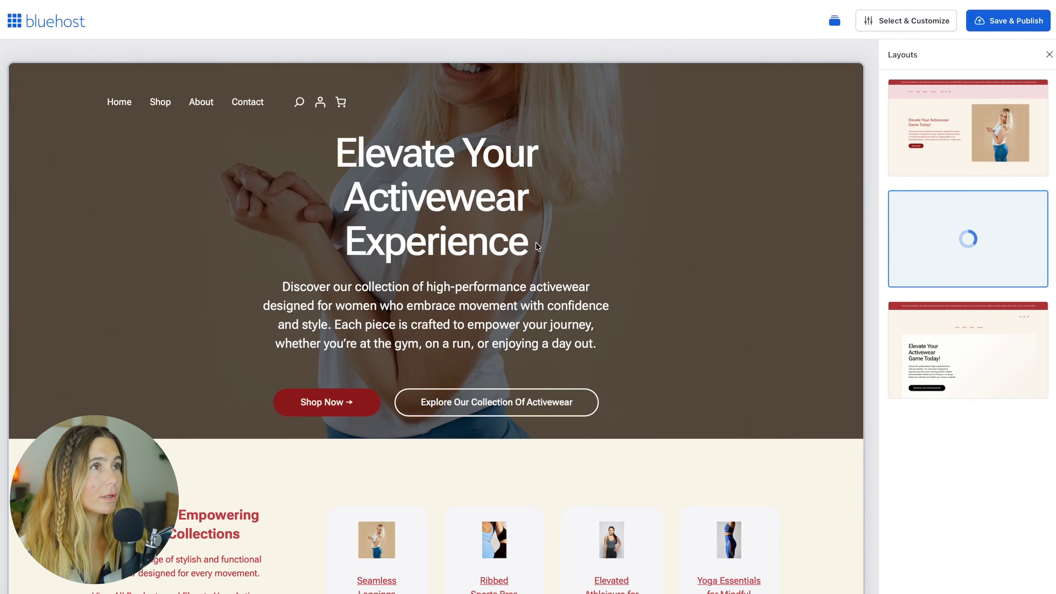
scroll(690, 356, down, 5)
scroll(691, 353, down, 15)
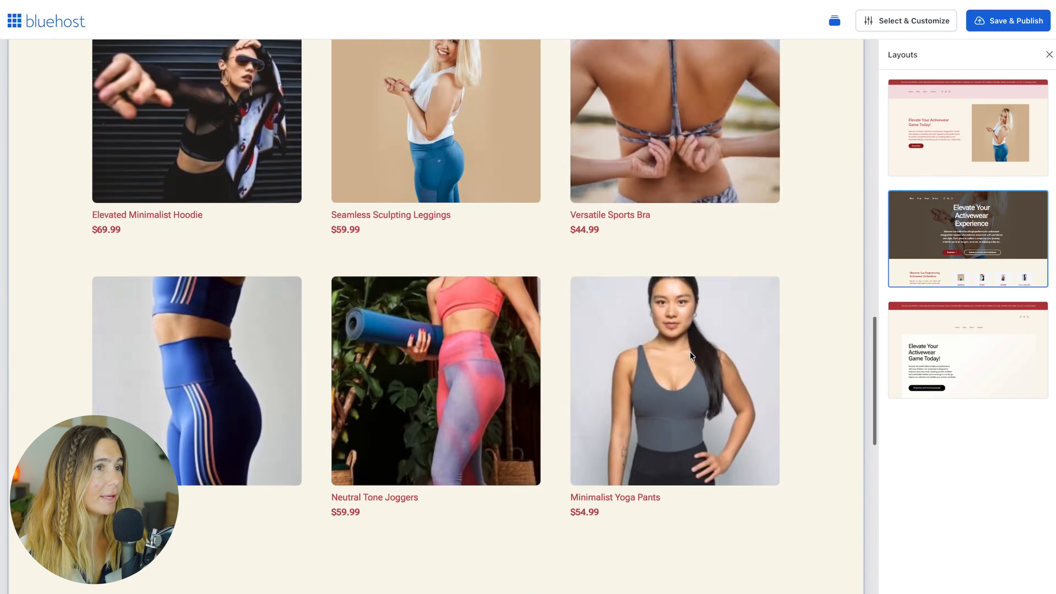
scroll(690, 356, up, 20)
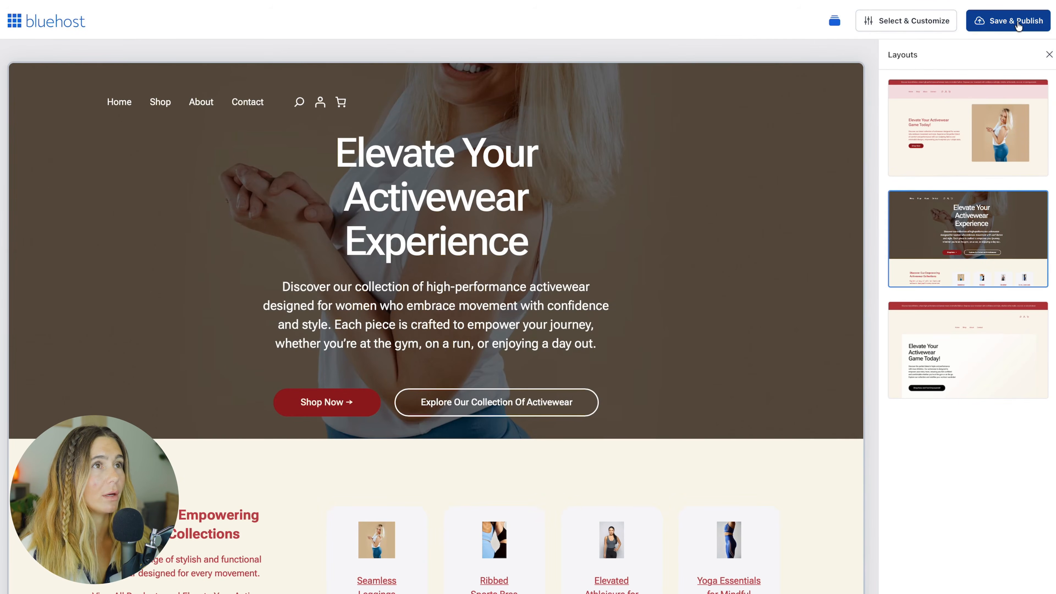
click(933, 22)
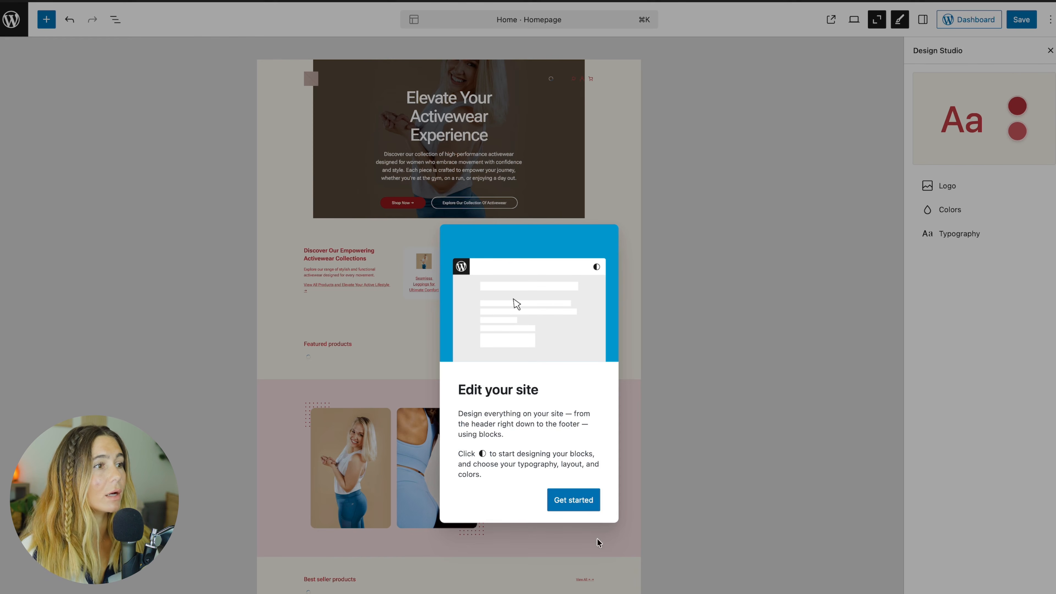
click(582, 513)
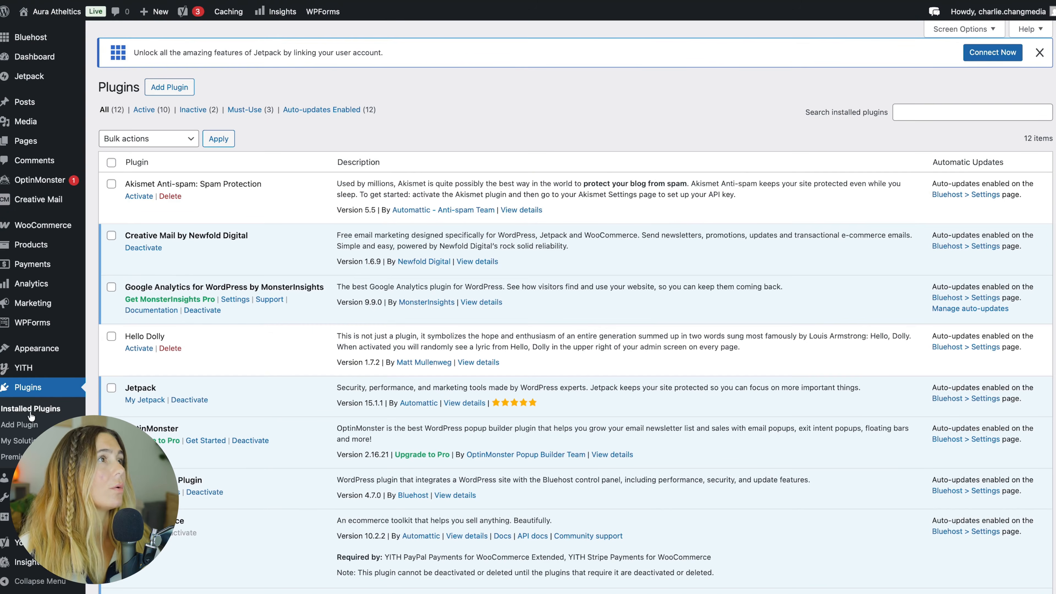
Step: Open the WooCommerce home page and start a new product from its store management section
click(793, 1)
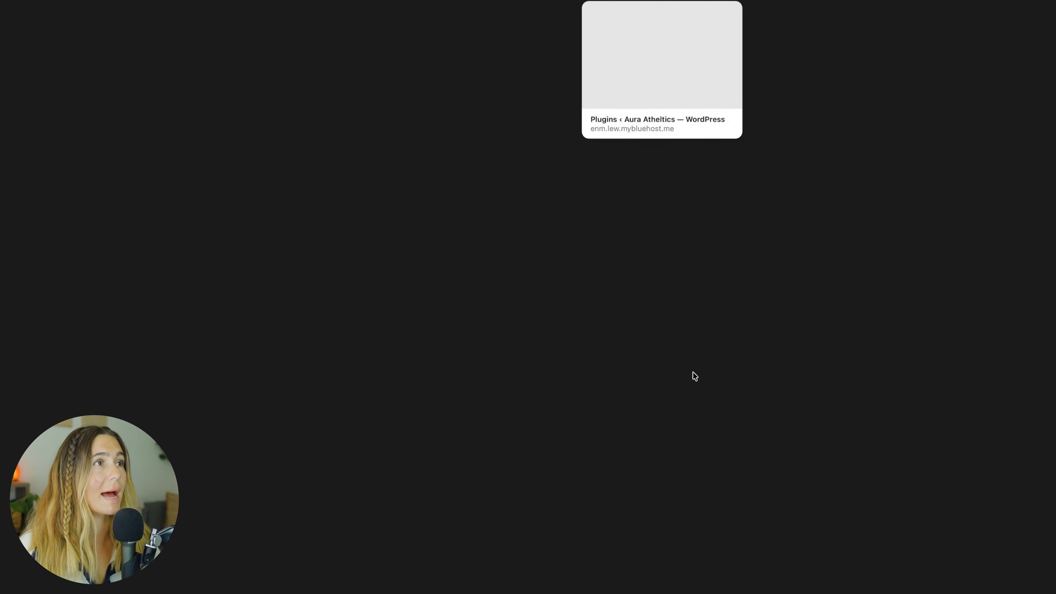
click(693, 1)
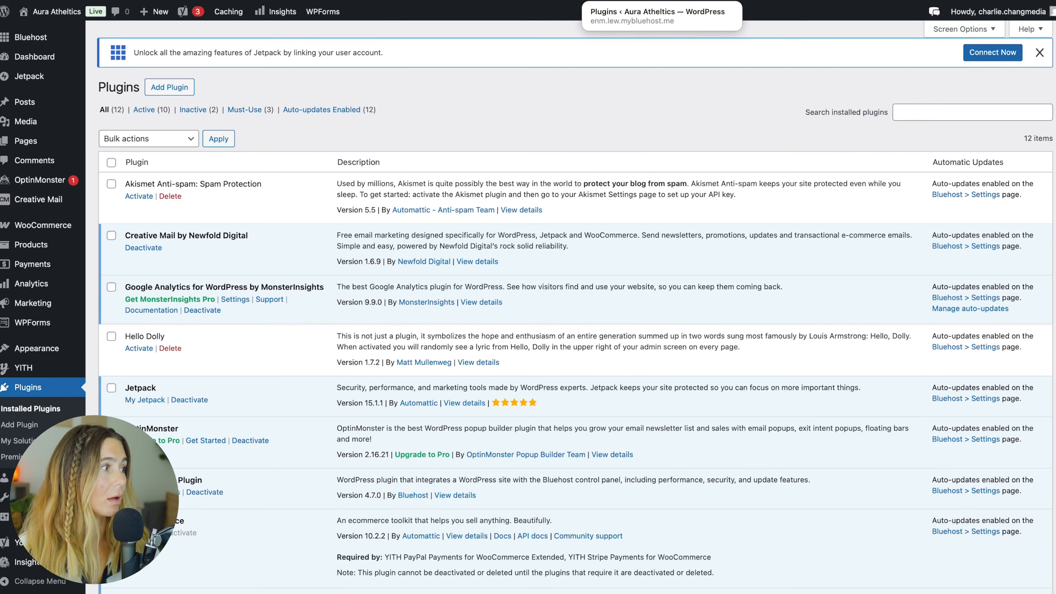
click(67, 225)
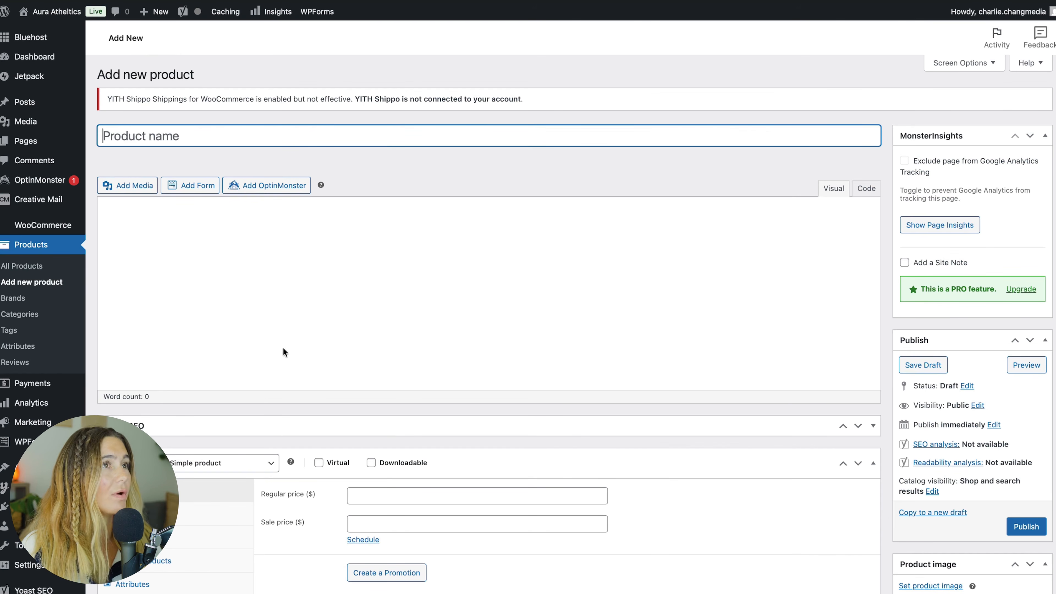
click(14, 249)
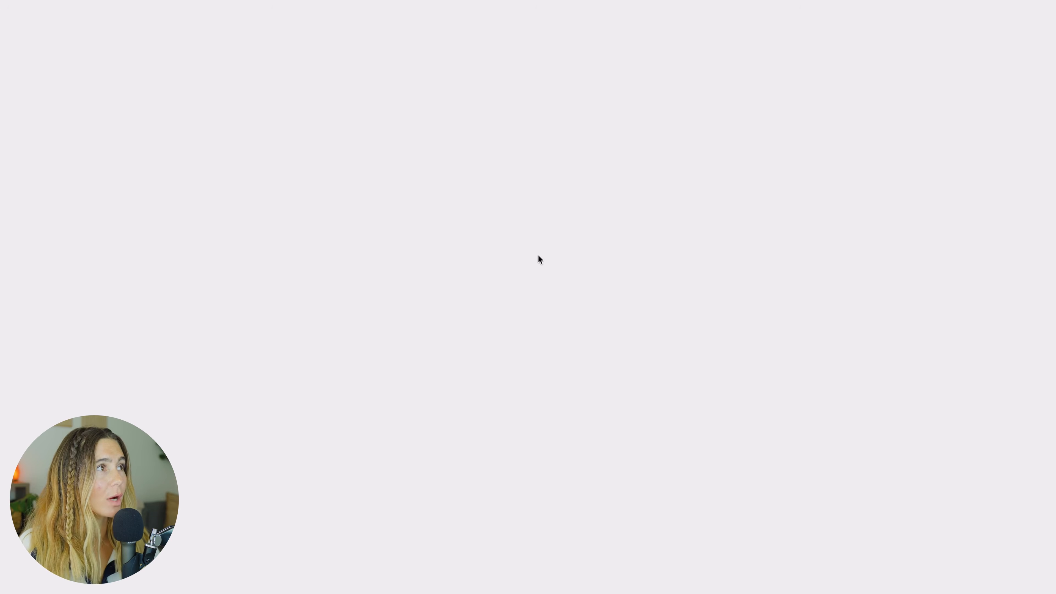
scroll(586, 370, down, 5)
scroll(580, 370, up, 2)
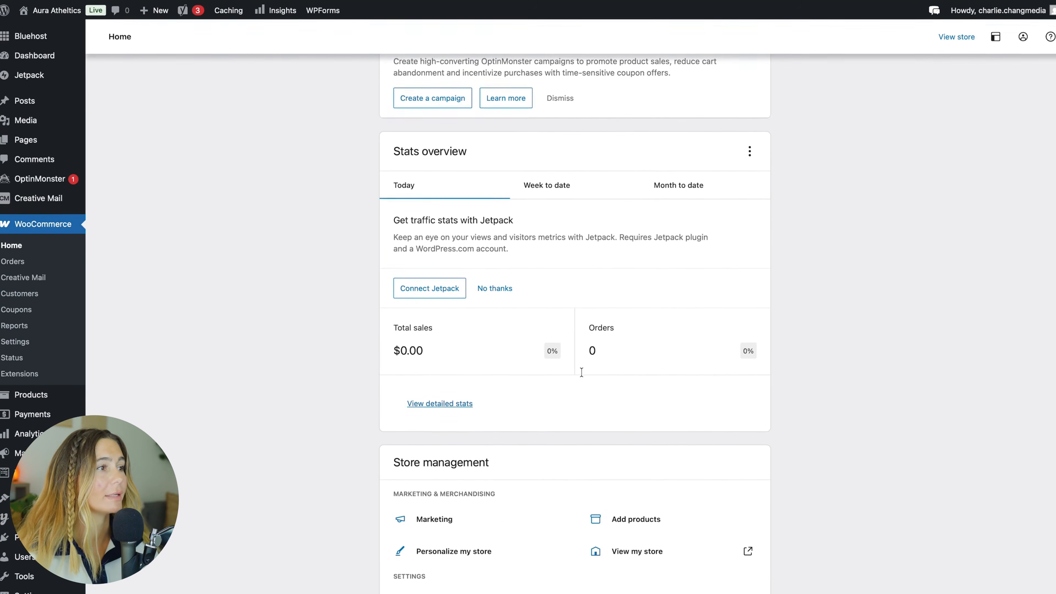
scroll(318, 354, down, 3)
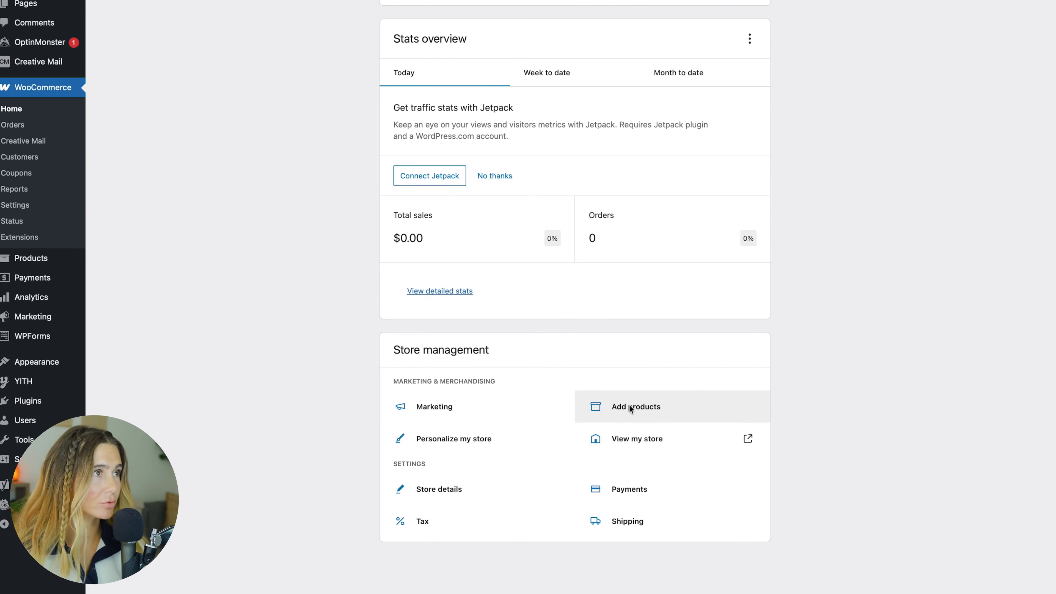
click(629, 406)
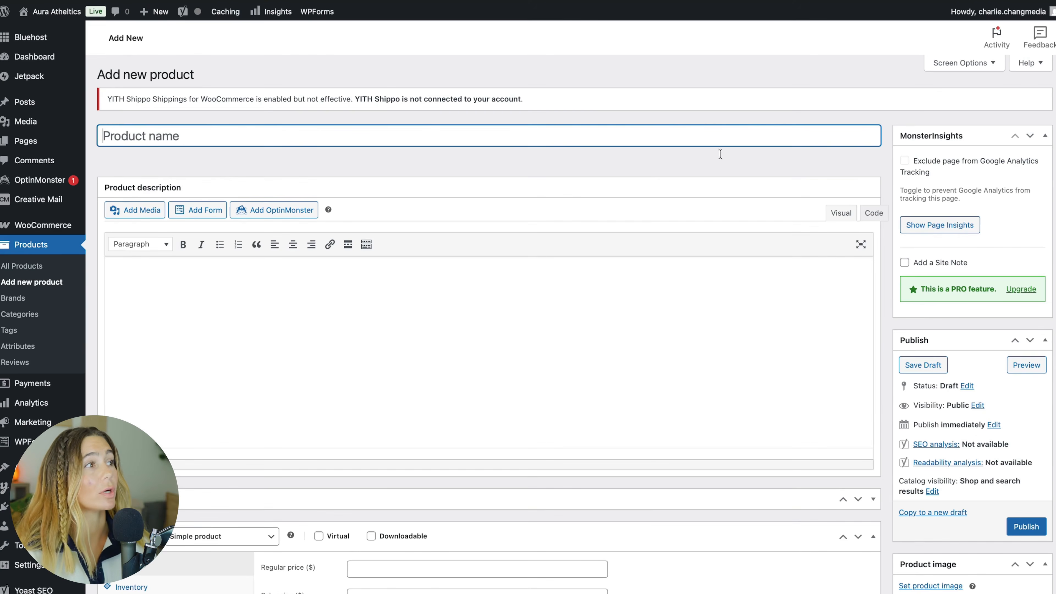
Step: Collapse the Yoast SEO section on the new product form
scroll(499, 374, down, 2)
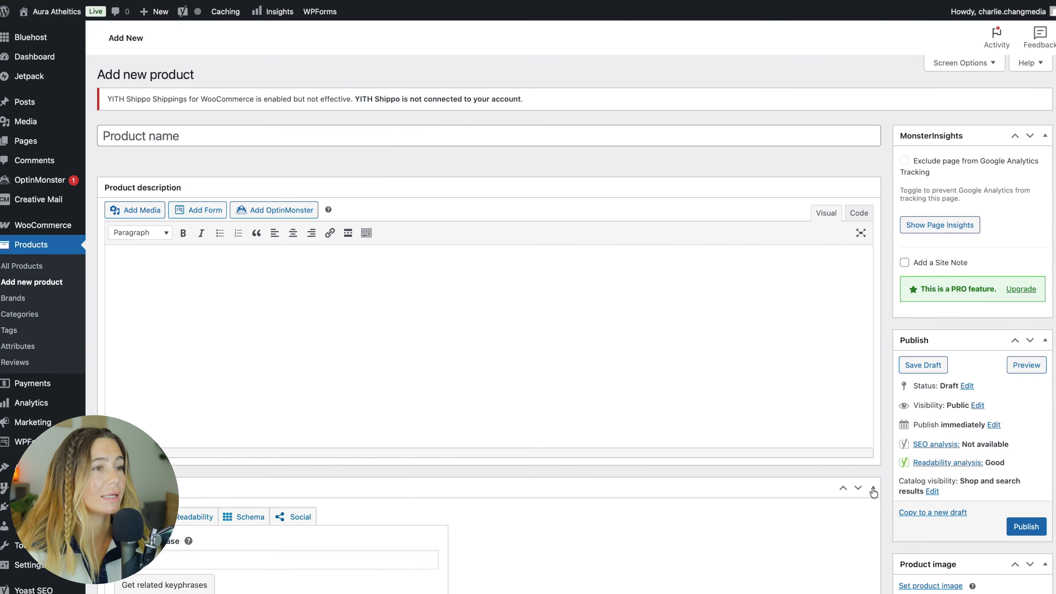
scroll(874, 491, down, 3)
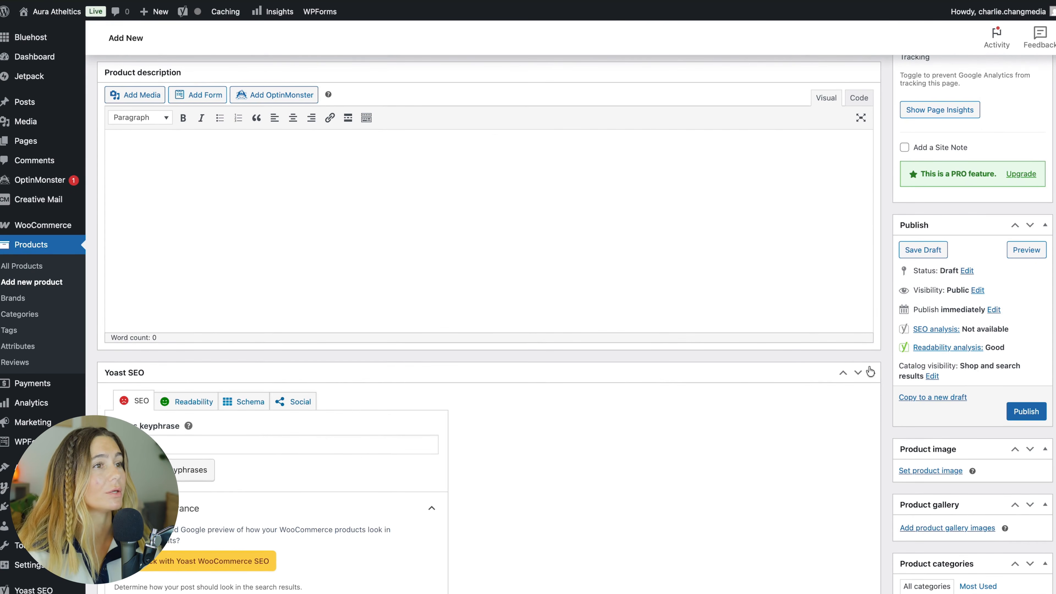
click(872, 376)
scroll(545, 356, down, 4)
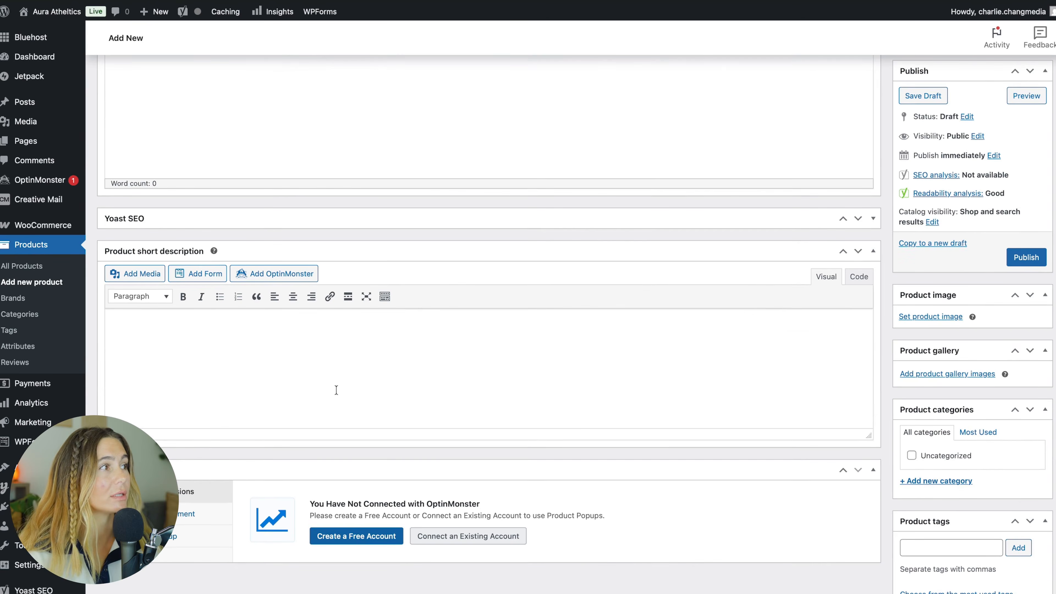
Step: Examine the new product form's description, image, gallery, category, tag, brand and product data fields
scroll(648, 327, down, 2)
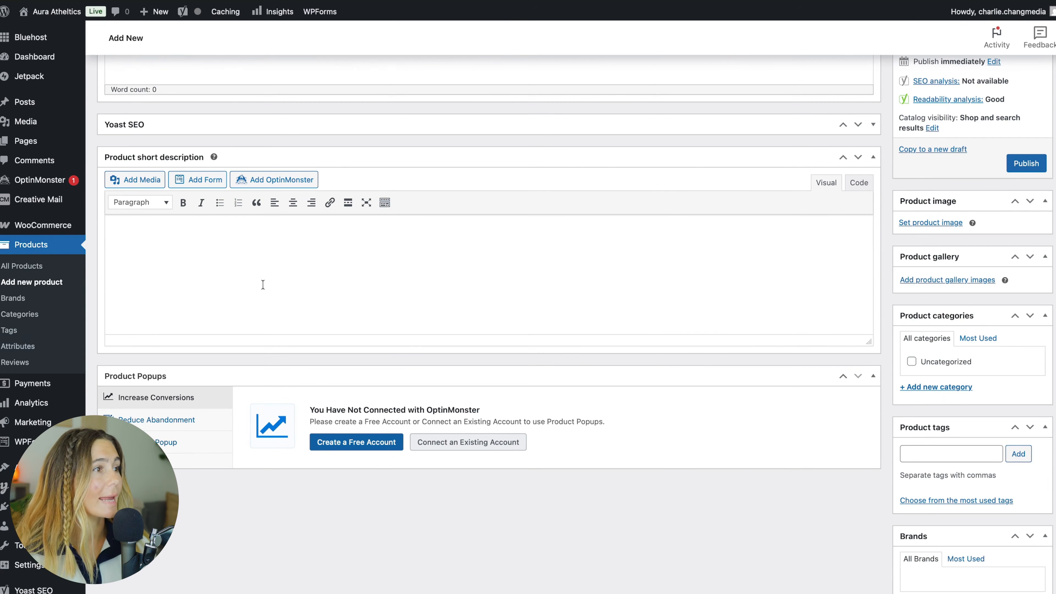
scroll(672, 279, up, 9)
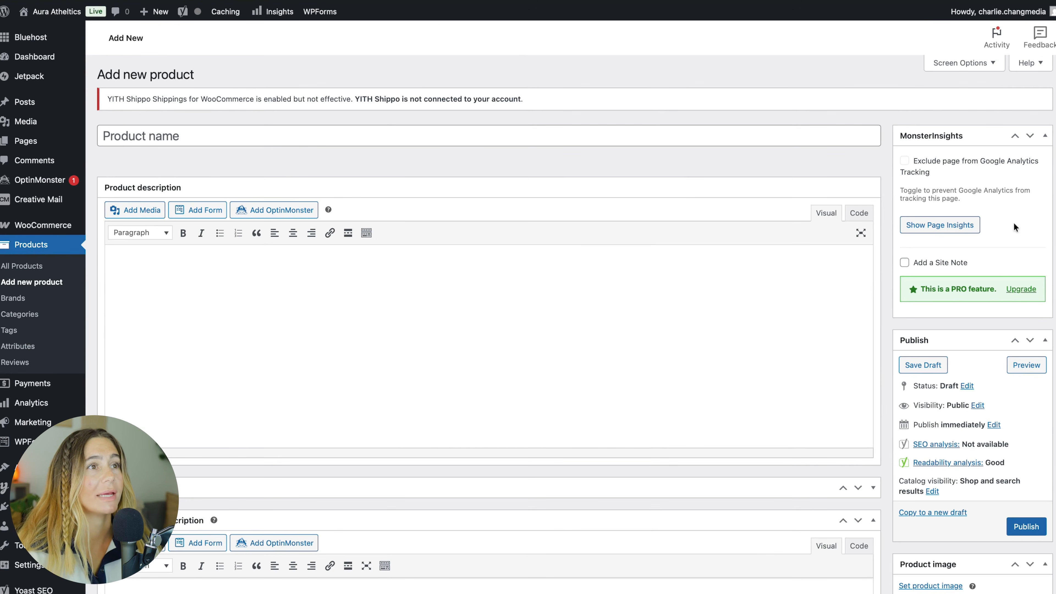
scroll(1005, 267, down, 3)
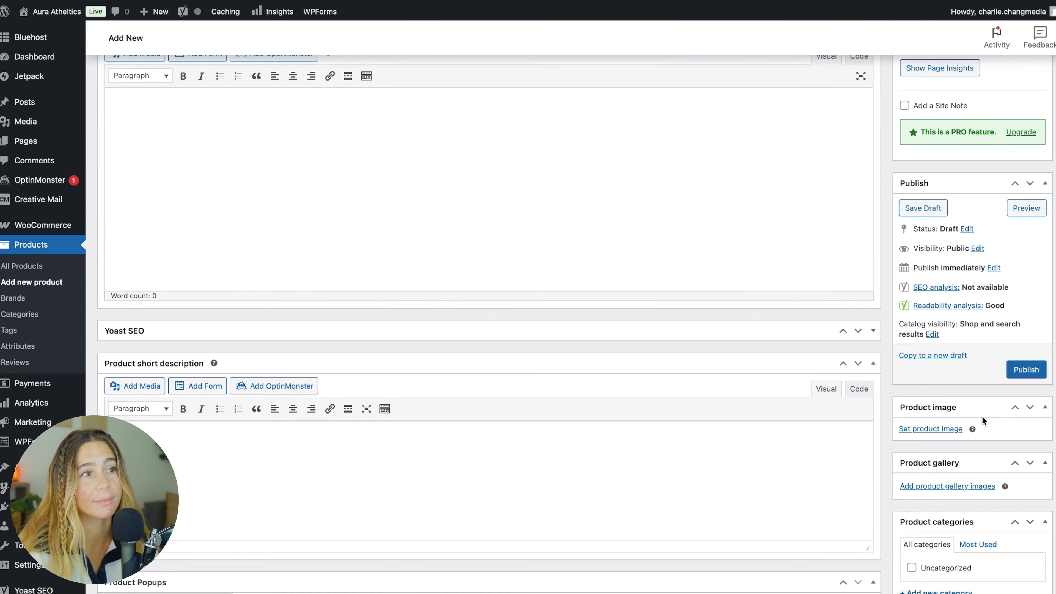
scroll(973, 480, down, 5)
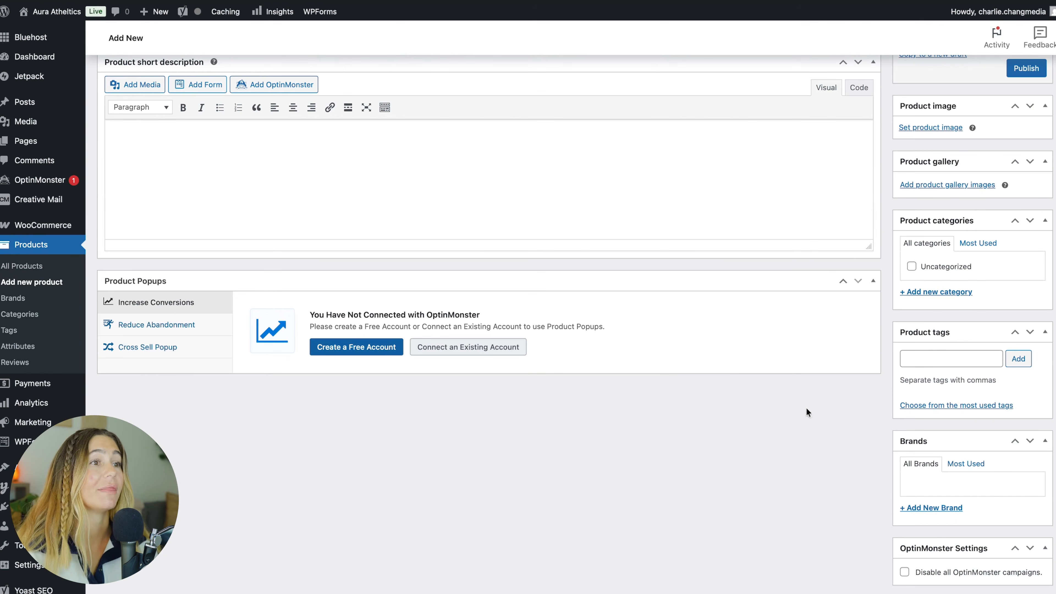
scroll(903, 242, down, 1)
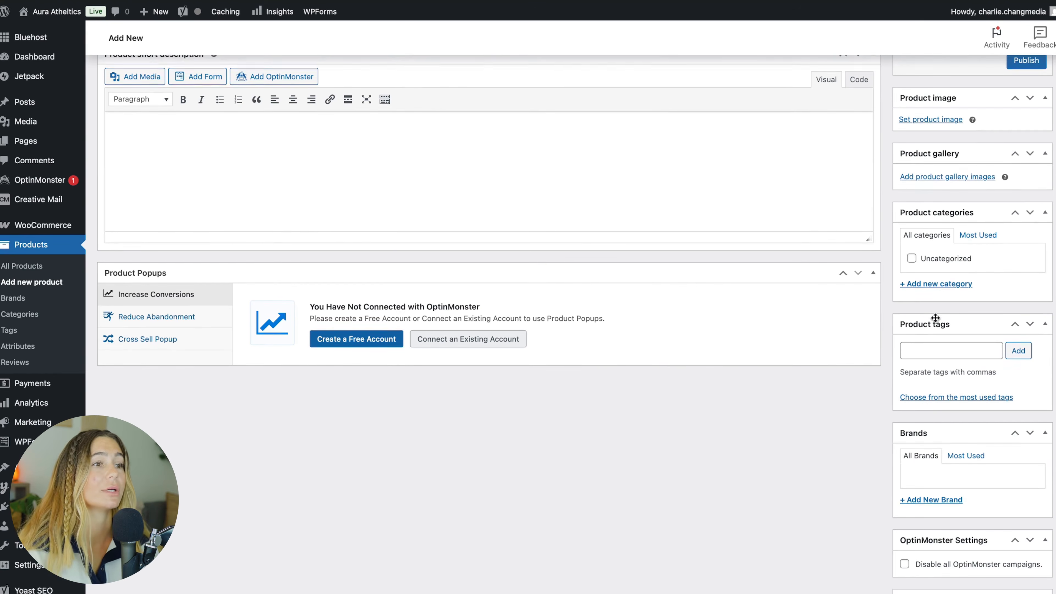
scroll(935, 318, down, 4)
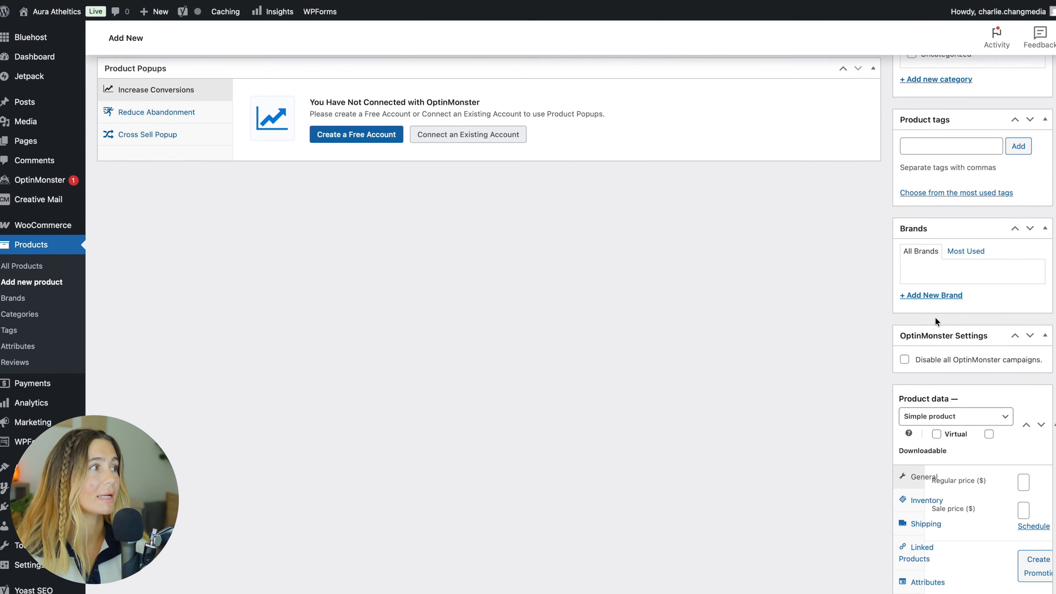
Step: Look through the product brands, categories, tags and attributes management pages in turn
click(11, 298)
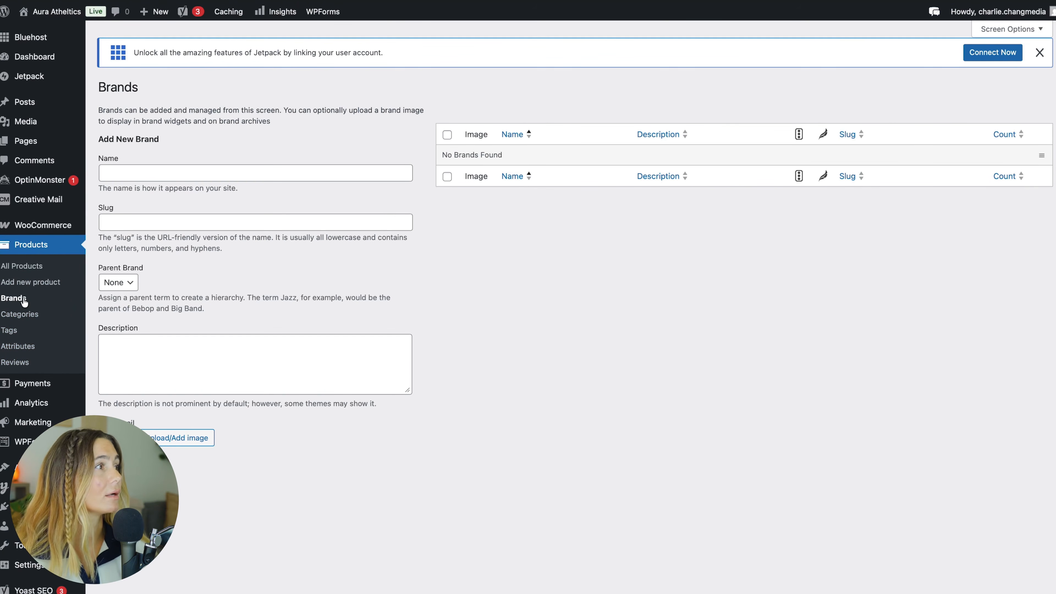
click(183, 144)
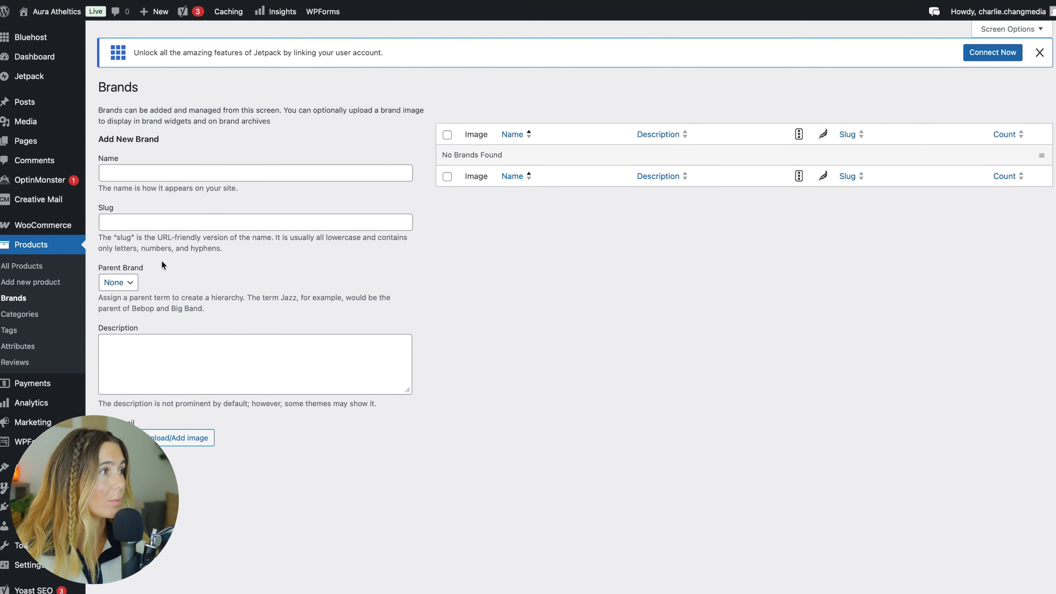
click(20, 313)
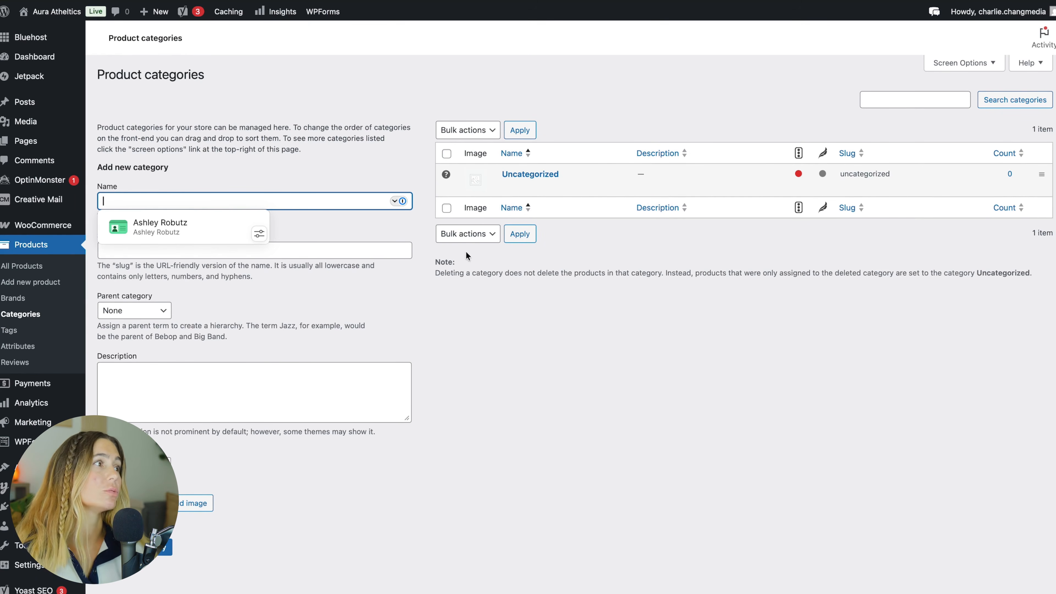
click(9, 330)
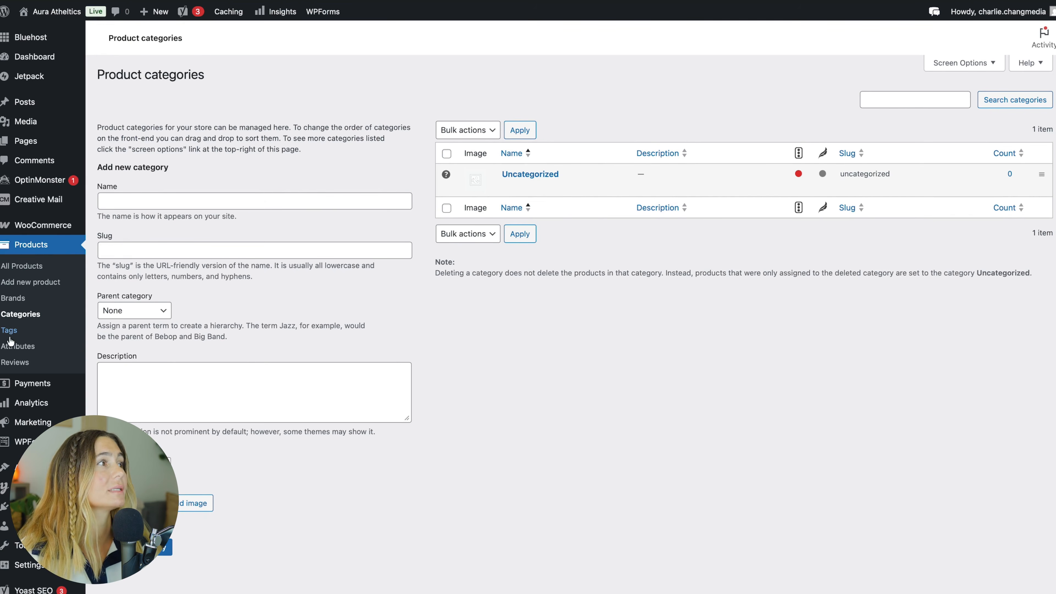
click(556, 270)
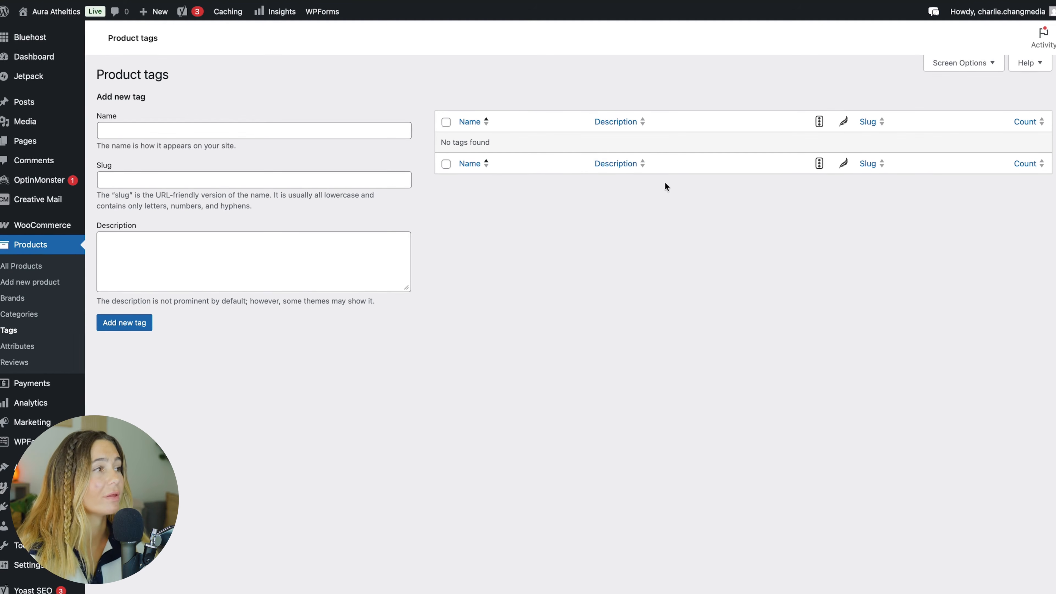
click(21, 346)
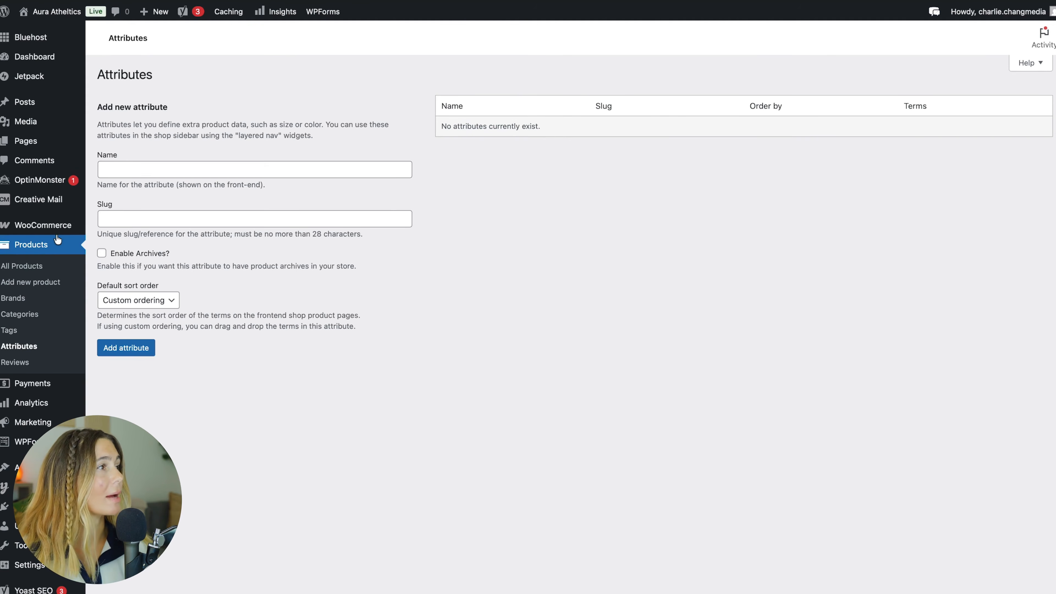
Step: Open the store's payment settings, install Accept payments with Woo, and close its setup wizard at the payment methods stage
mouse_move(60, 236)
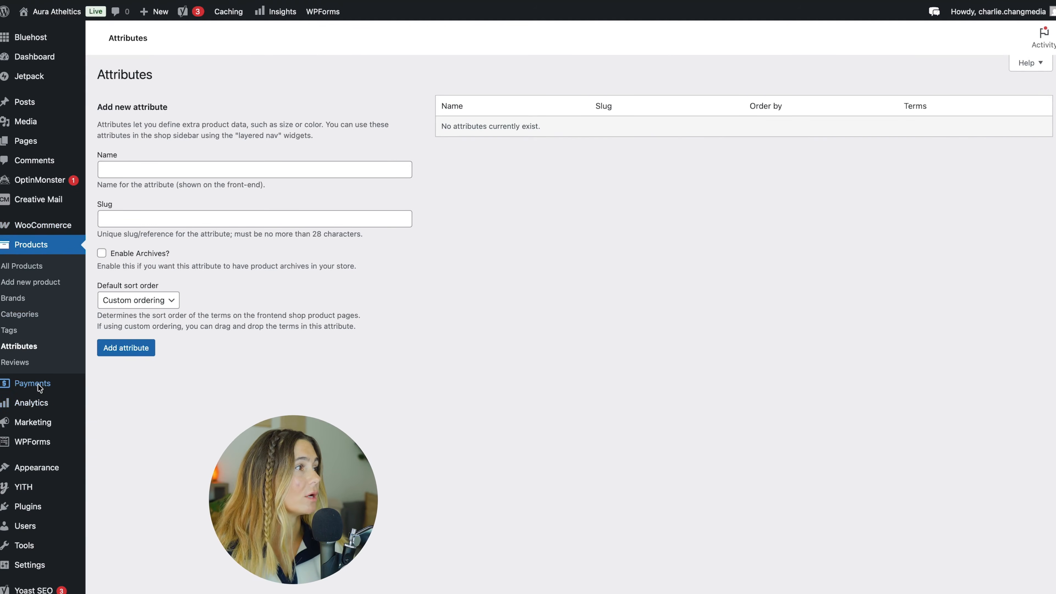
click(36, 383)
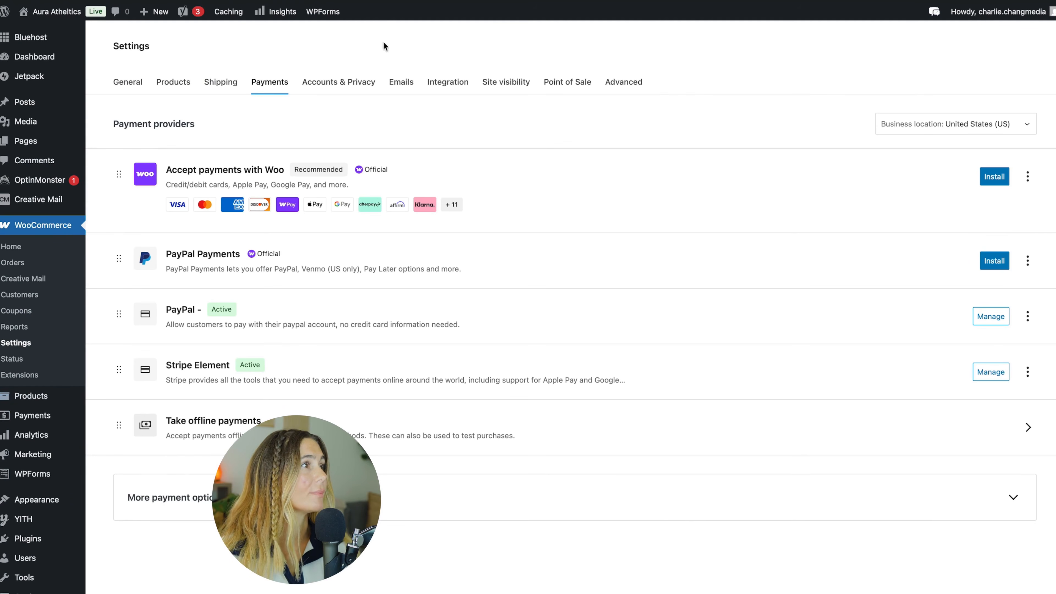
drag(165, 170, 493, 173)
click(493, 173)
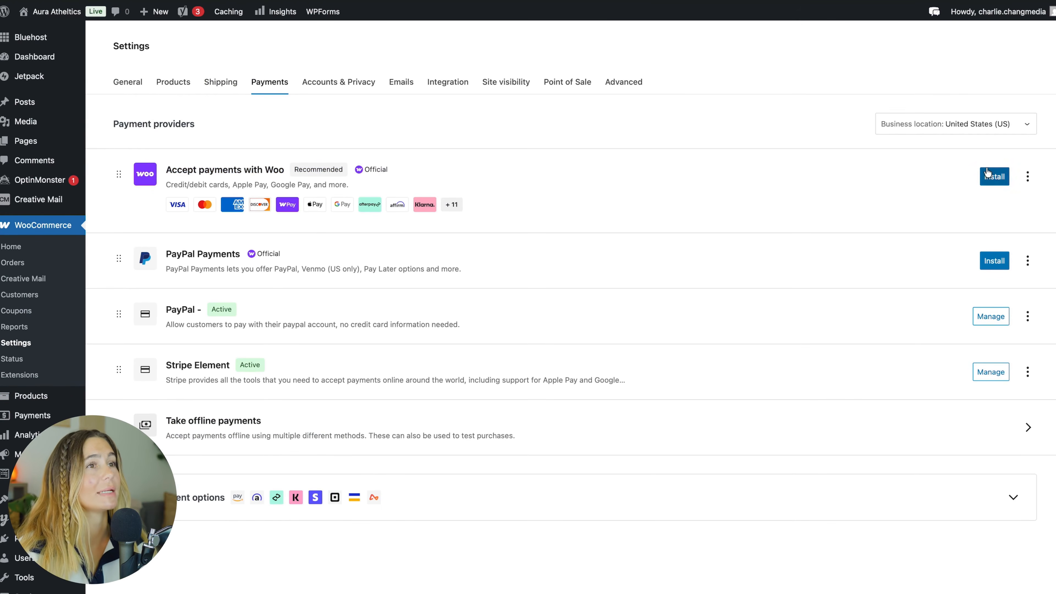
click(1002, 180)
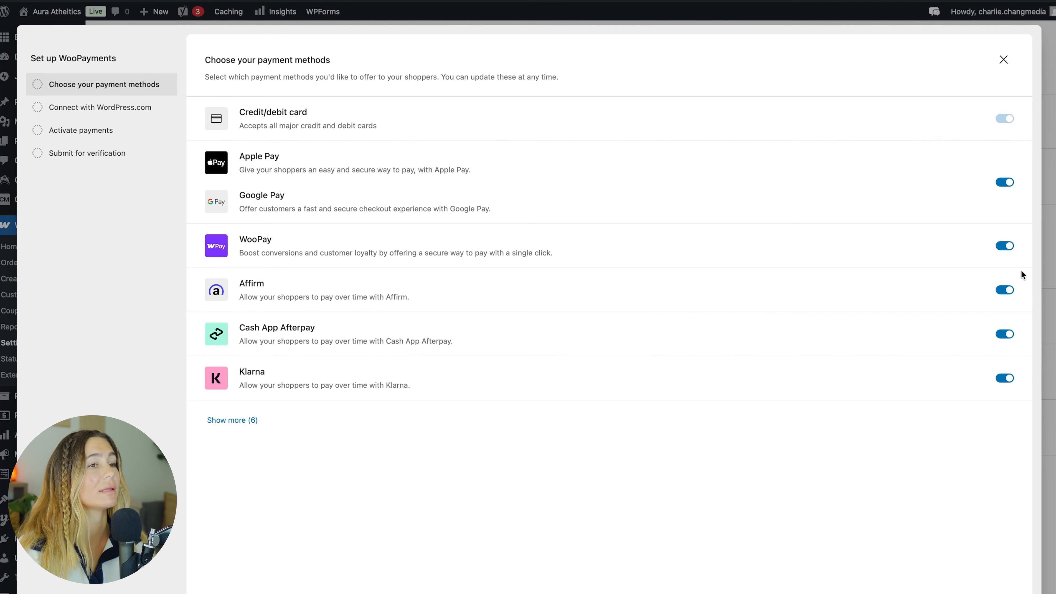
click(1003, 59)
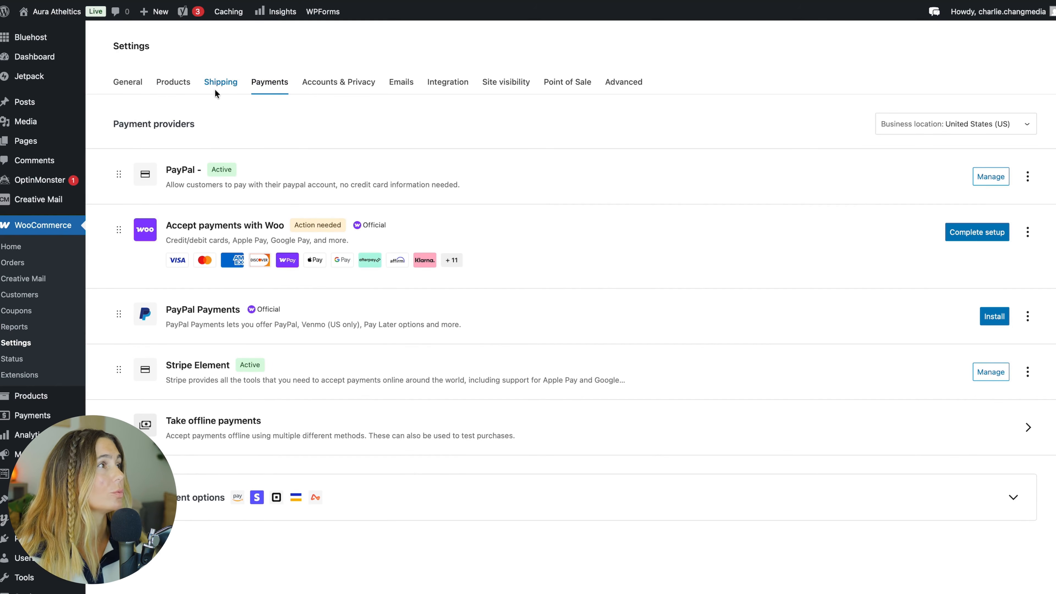
Step: Open the shipping settings, start a new shipping zone, and examine its name field and available zone regions
click(219, 82)
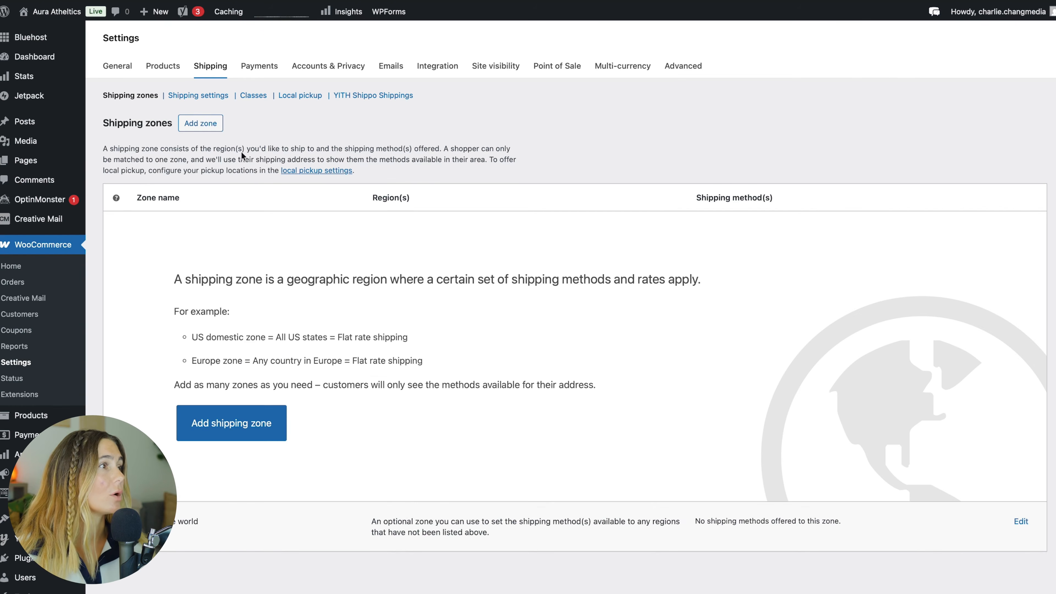
click(254, 433)
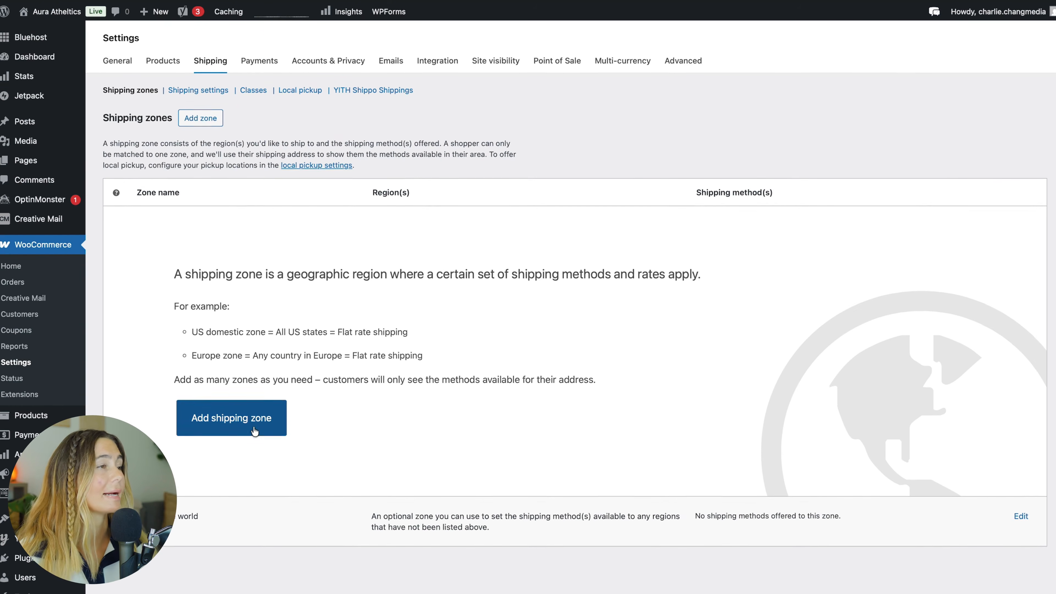
click(283, 155)
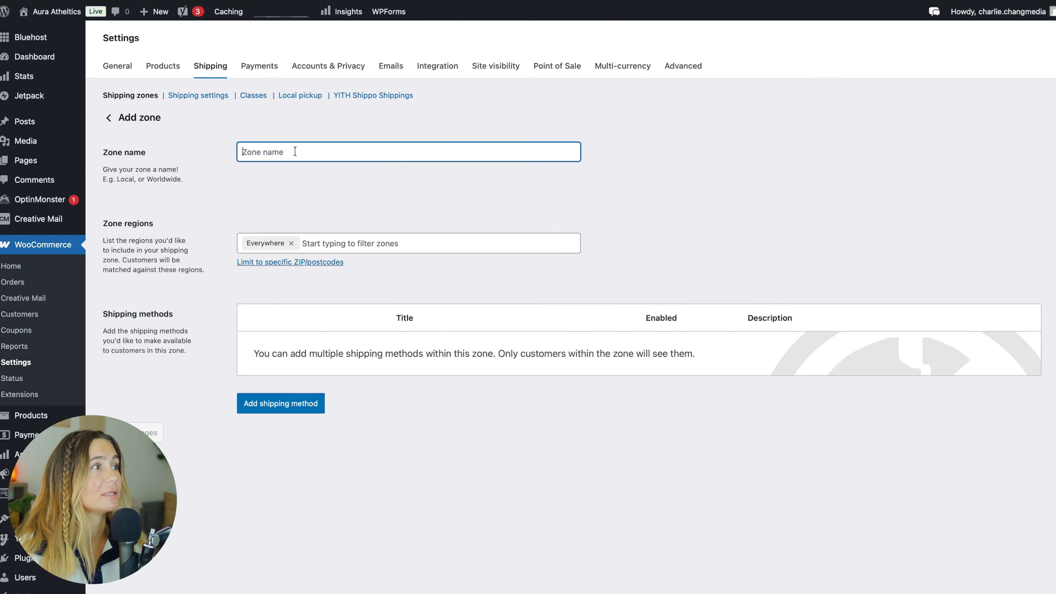
click(377, 241)
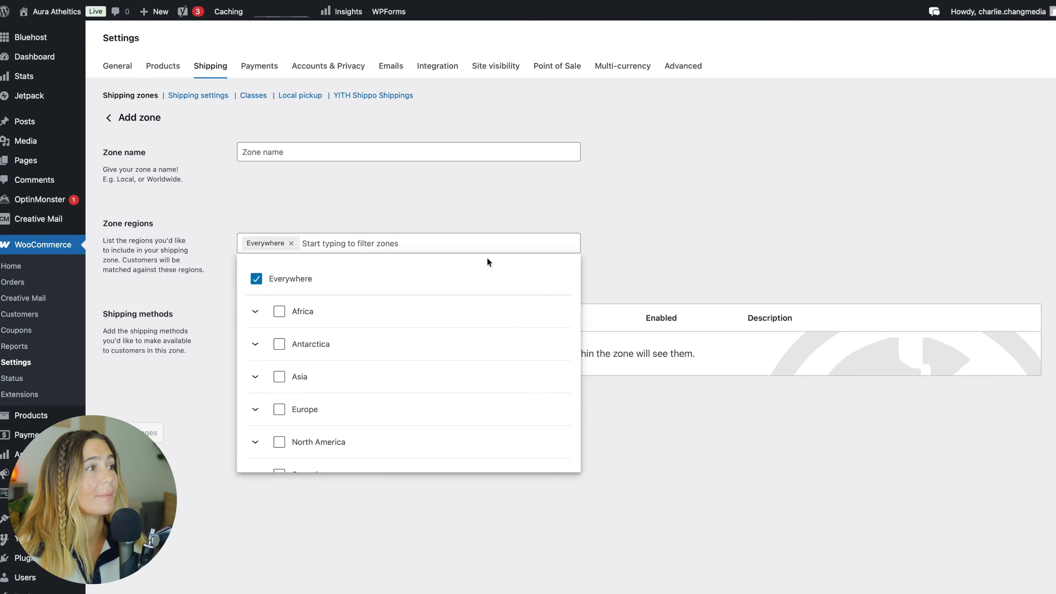
click(385, 183)
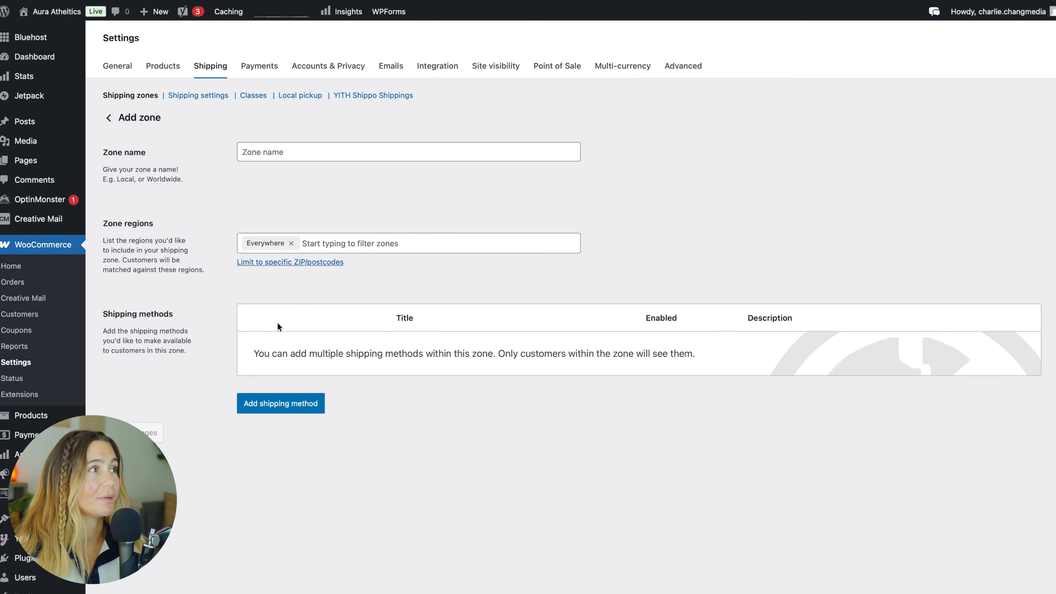
Step: Switch to the homepage in the site editor, open the inserter below the hero section, and review the available blocks and page sections
click(436, 0)
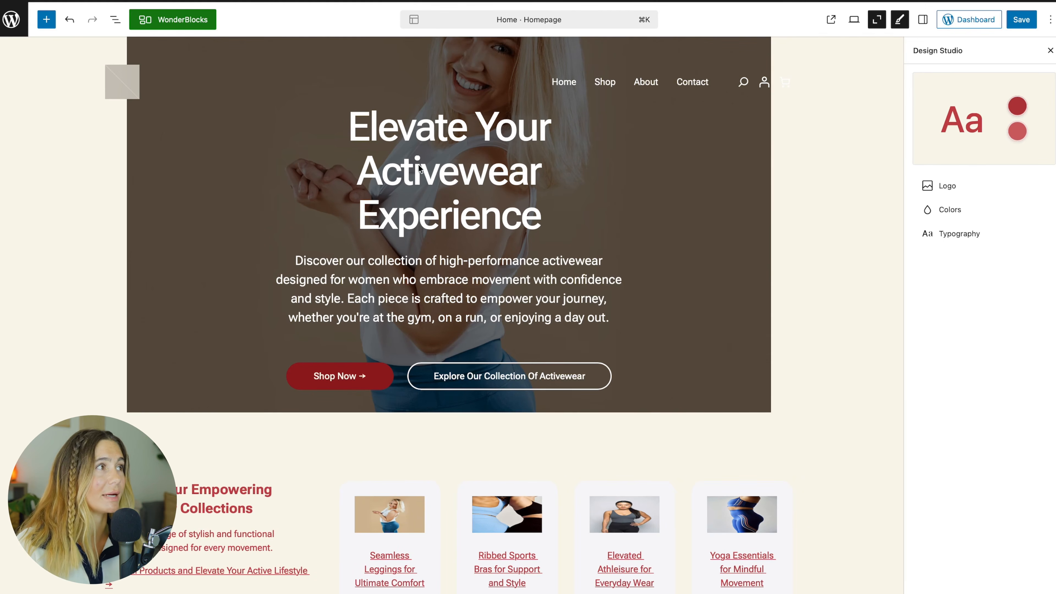
click(556, 144)
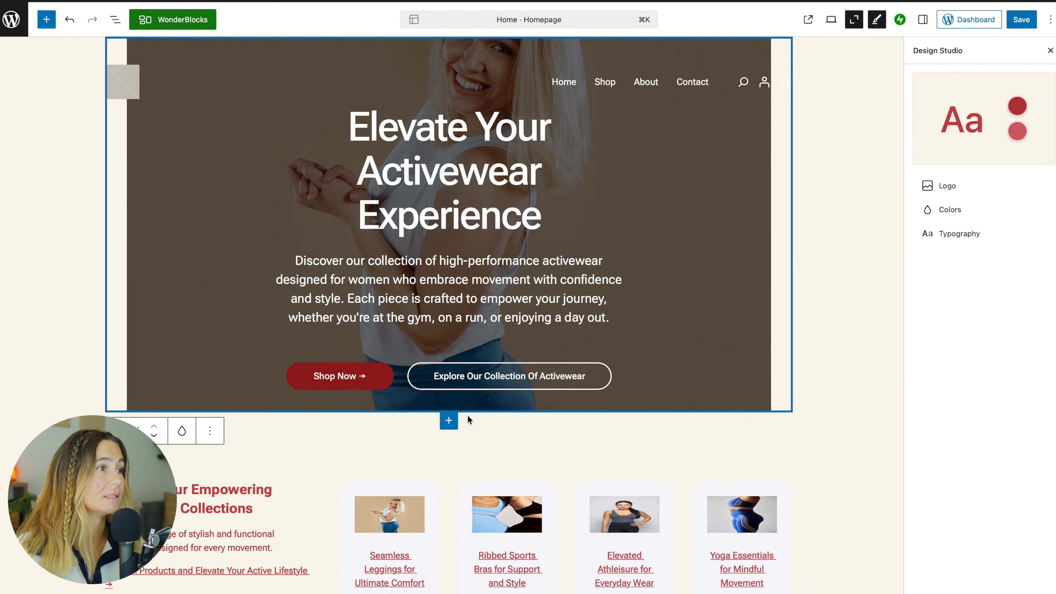
click(448, 421)
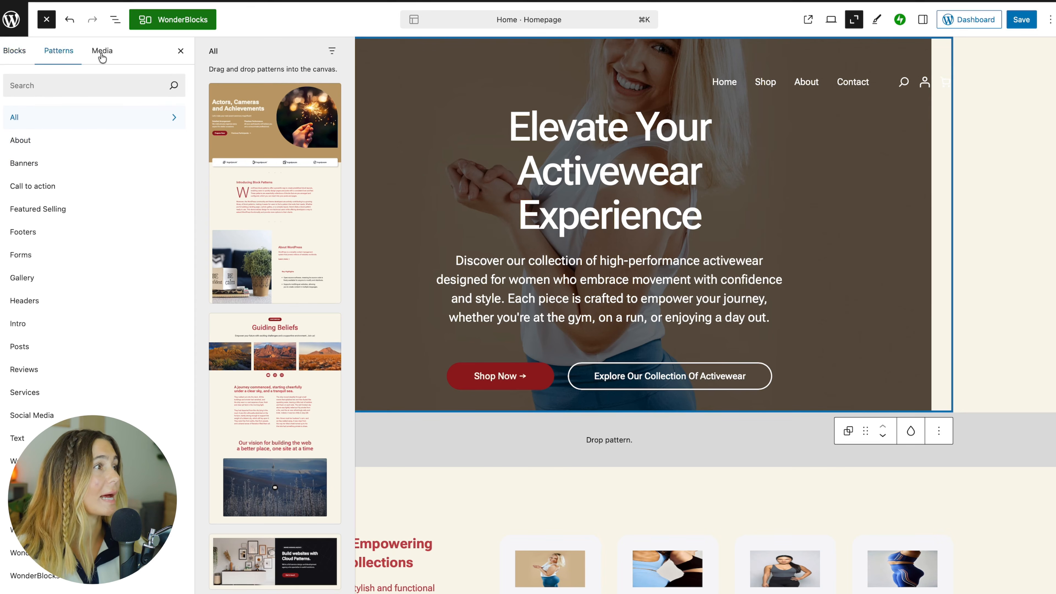
scroll(123, 177, down, 3)
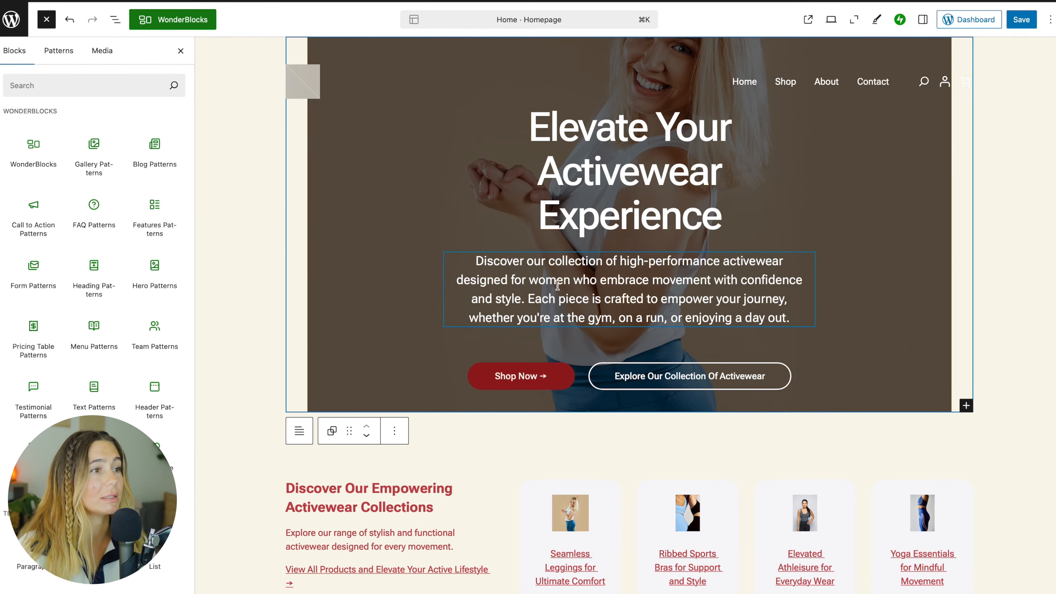
scroll(573, 285, down, 10)
scroll(573, 285, up, 6)
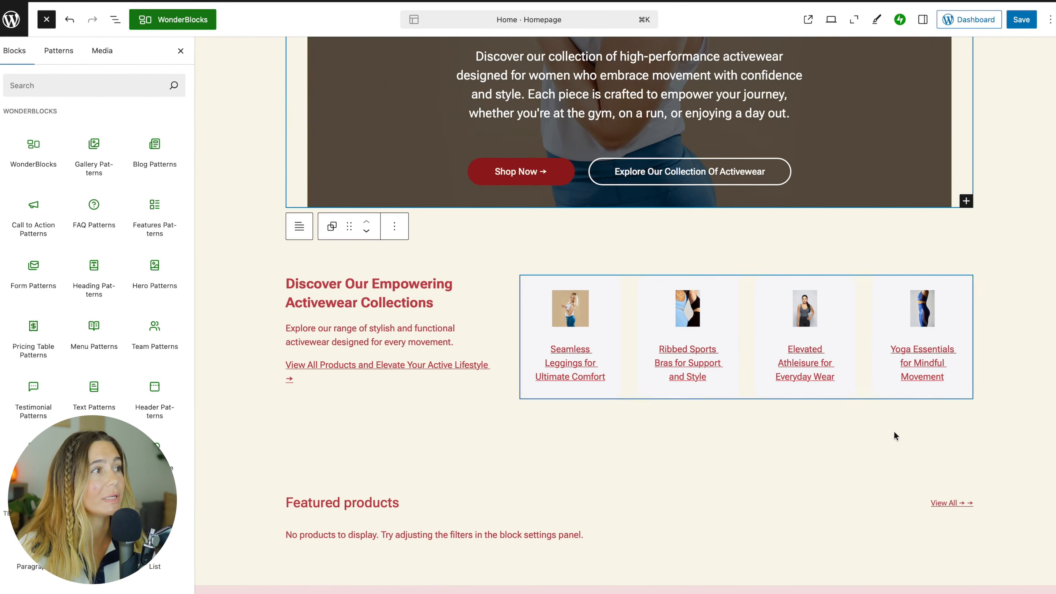
scroll(713, 310, down, 15)
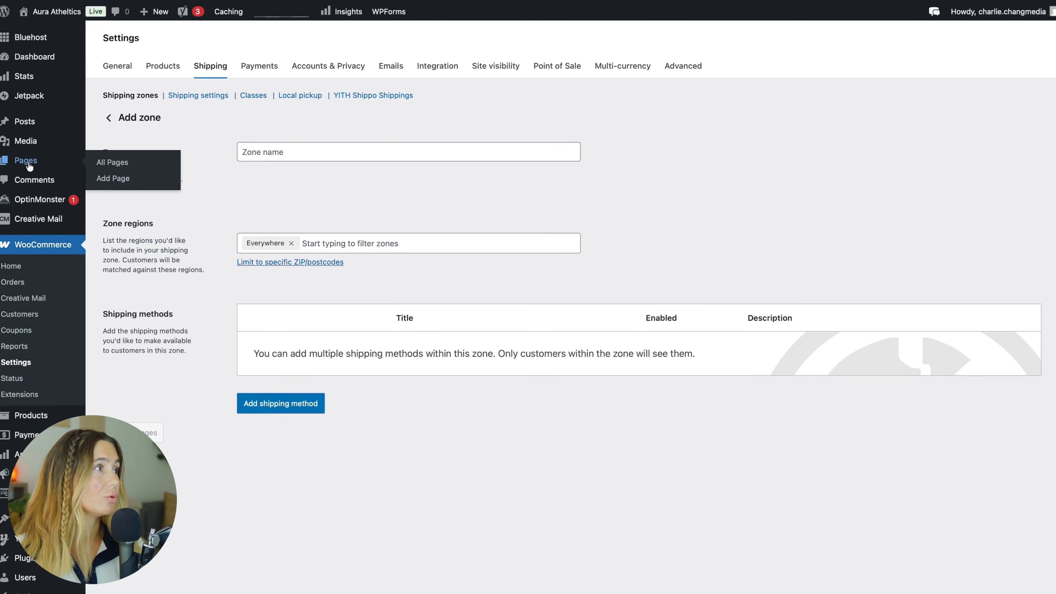
Step: Open the list of all site pages, view the Cart page in a separate tab, and return to the list
click(29, 165)
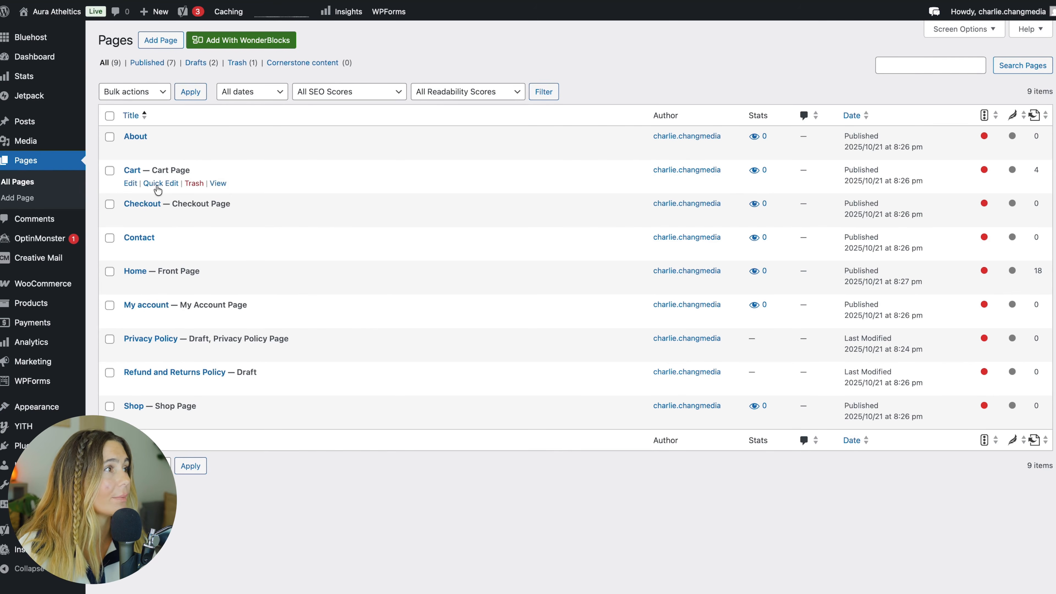
right_click(225, 184)
click(248, 191)
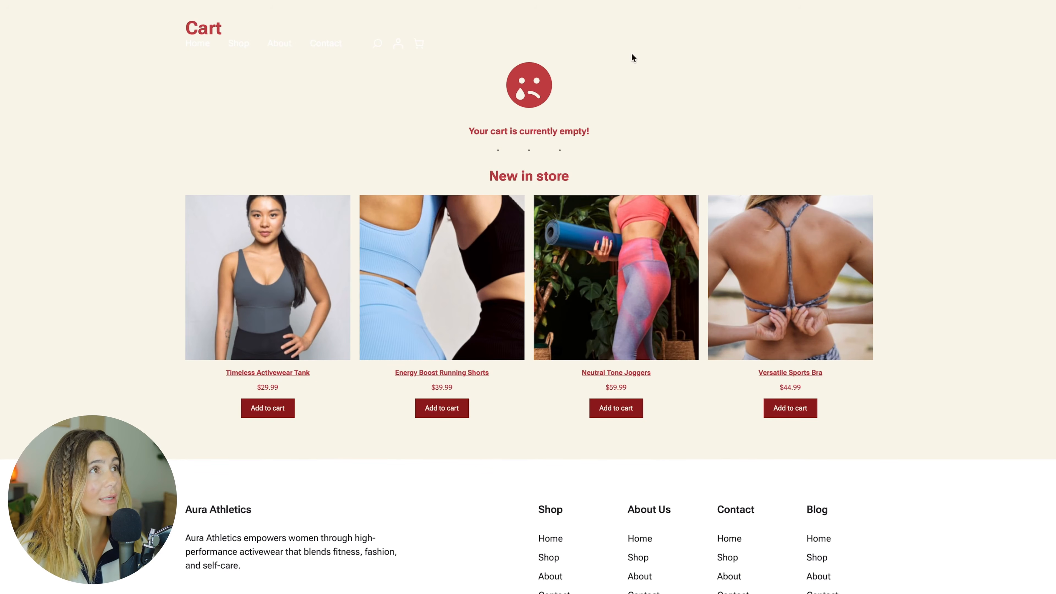
click(648, 0)
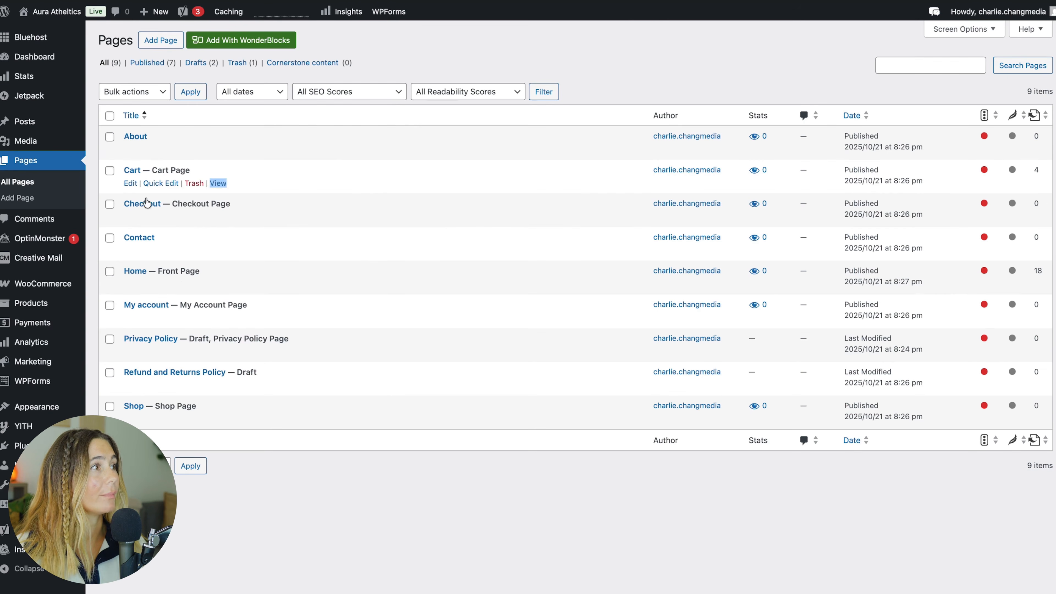
Step: View the Contact page in a new tab, look through its content, and open that page for editing in another tab
right_click(220, 251)
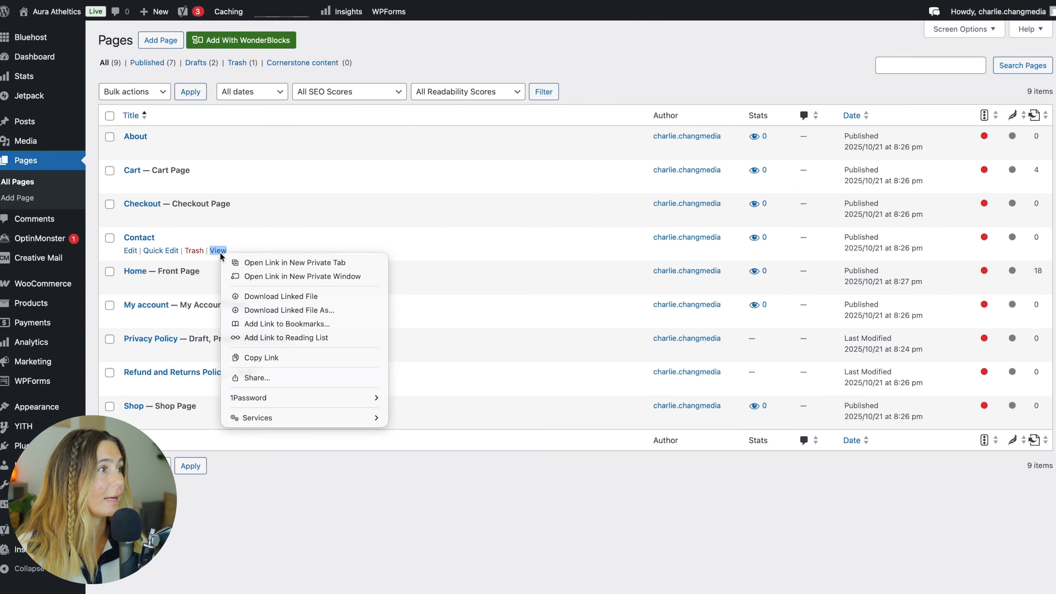
click(274, 262)
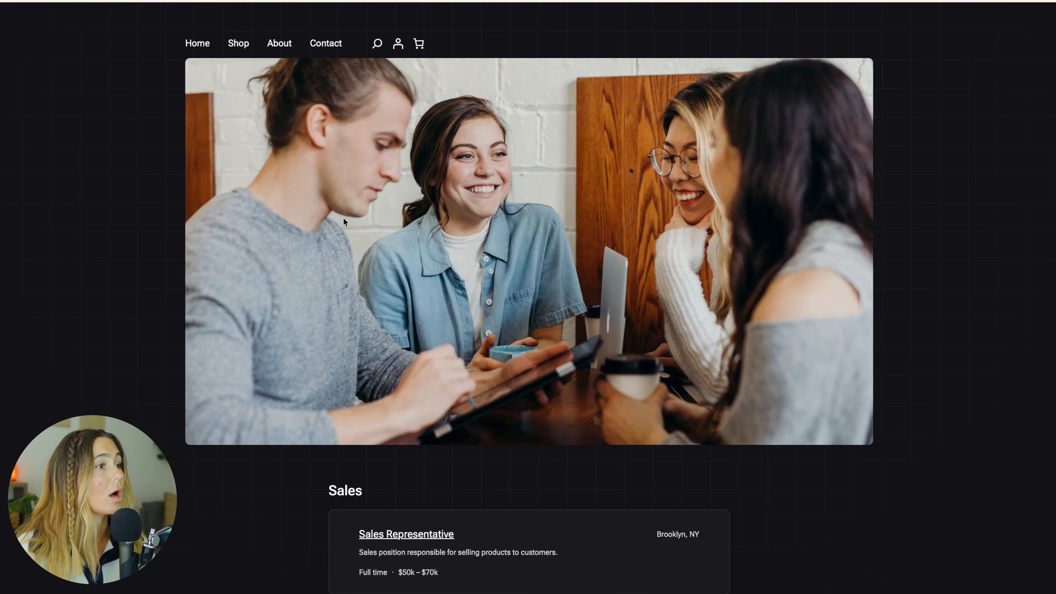
scroll(621, 225, down, 20)
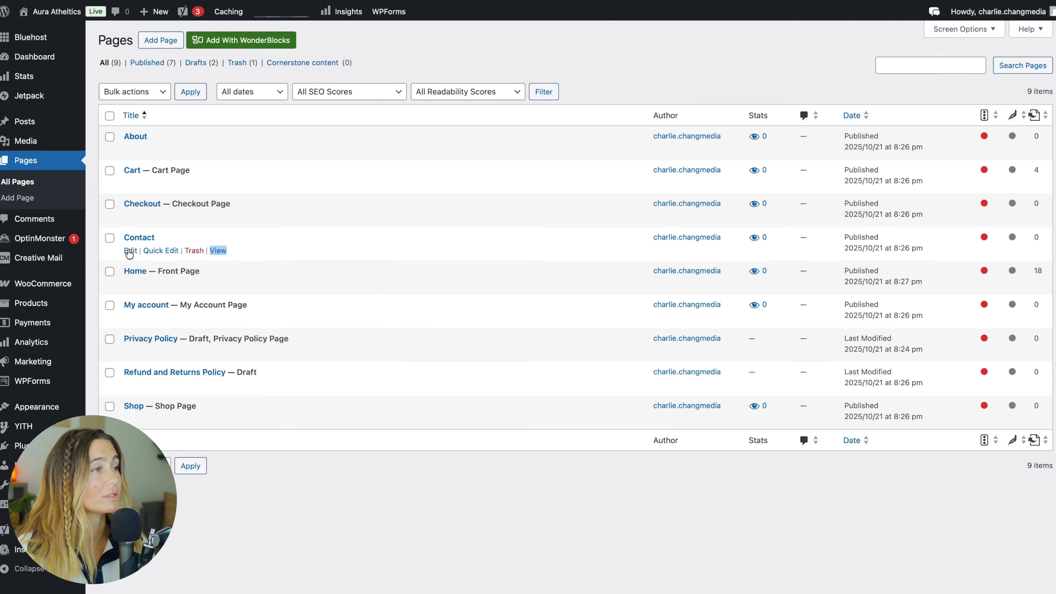
right_click(130, 251)
click(150, 257)
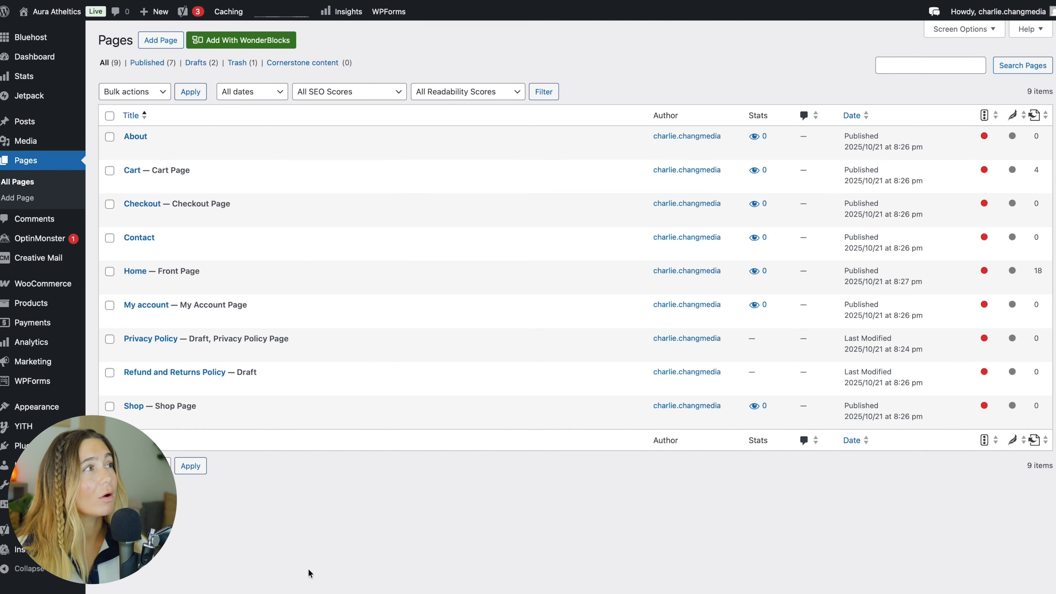
Step: Open the WooCommerce home page and examine its to-do list, inbox, stats overview and store management sections
mouse_move(33, 49)
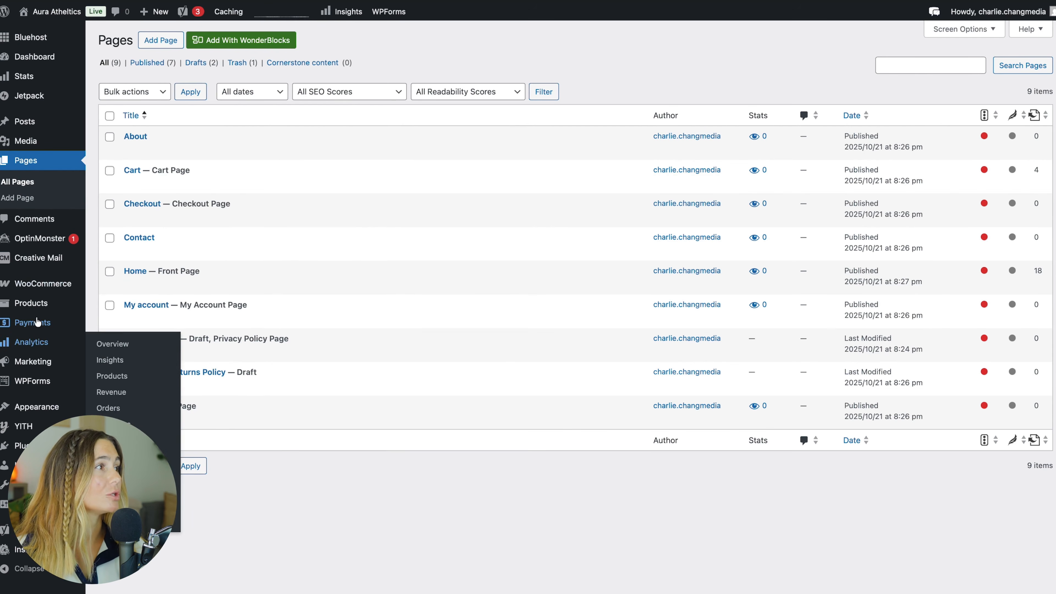
click(38, 289)
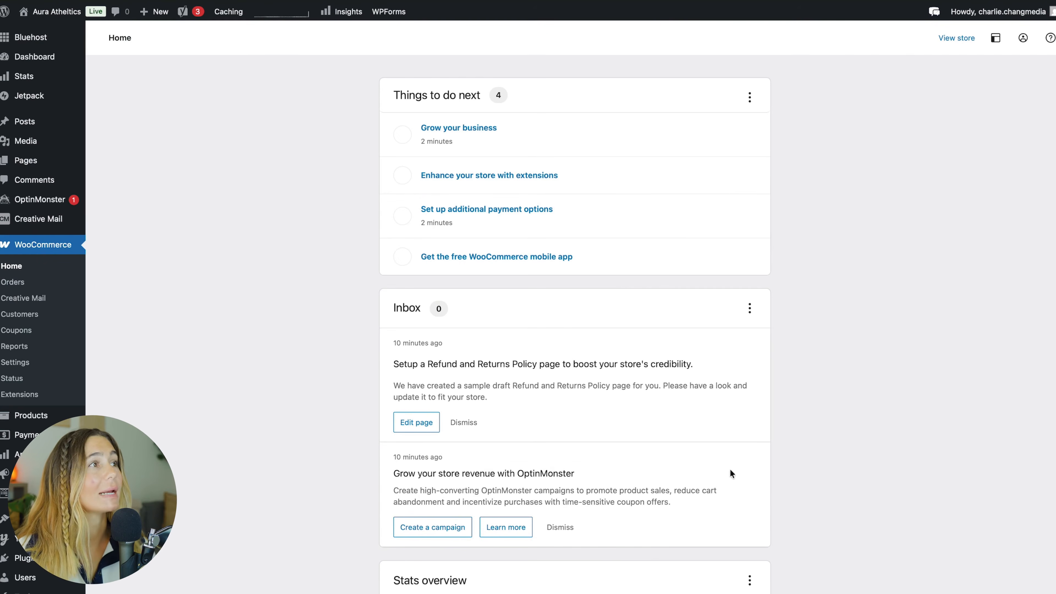
scroll(618, 282, down, 10)
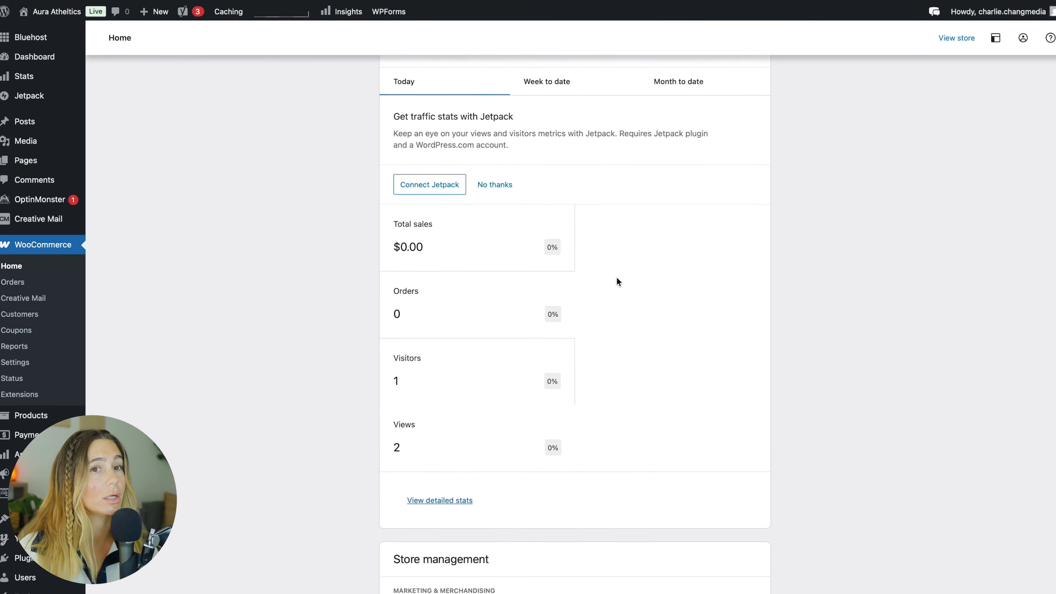
scroll(616, 277, down, 1)
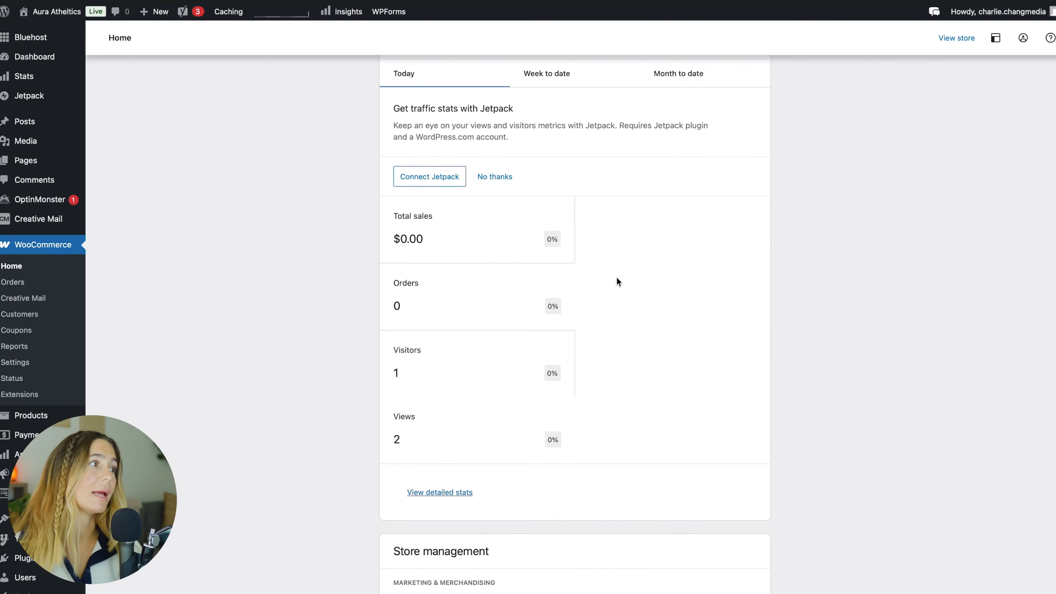
scroll(617, 277, down, 3)
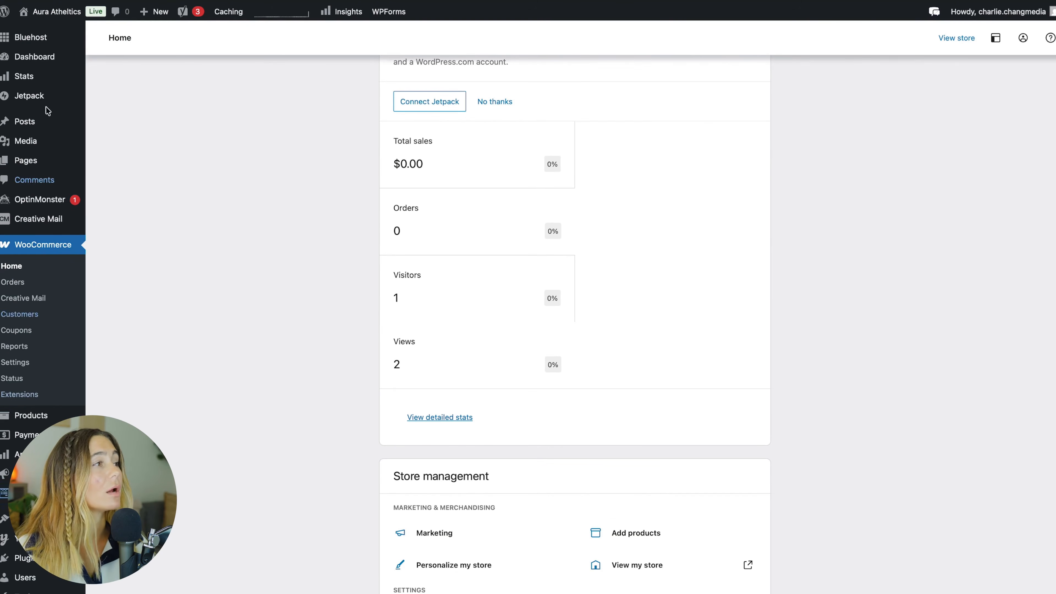